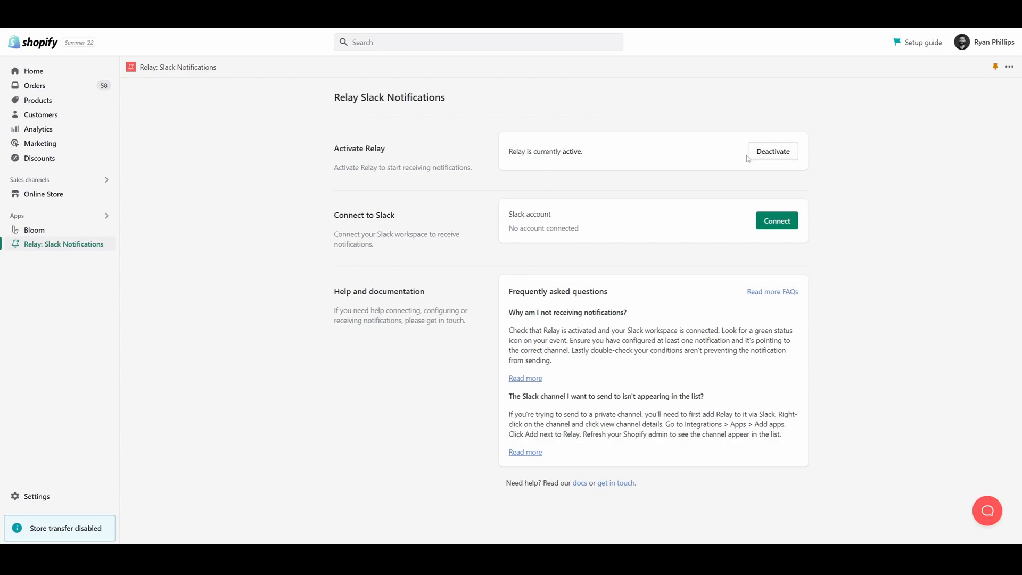
# Connect Relay to the Relay Demo Store Slack workspace and grant it the requested permissions
pyautogui.click(775, 225)
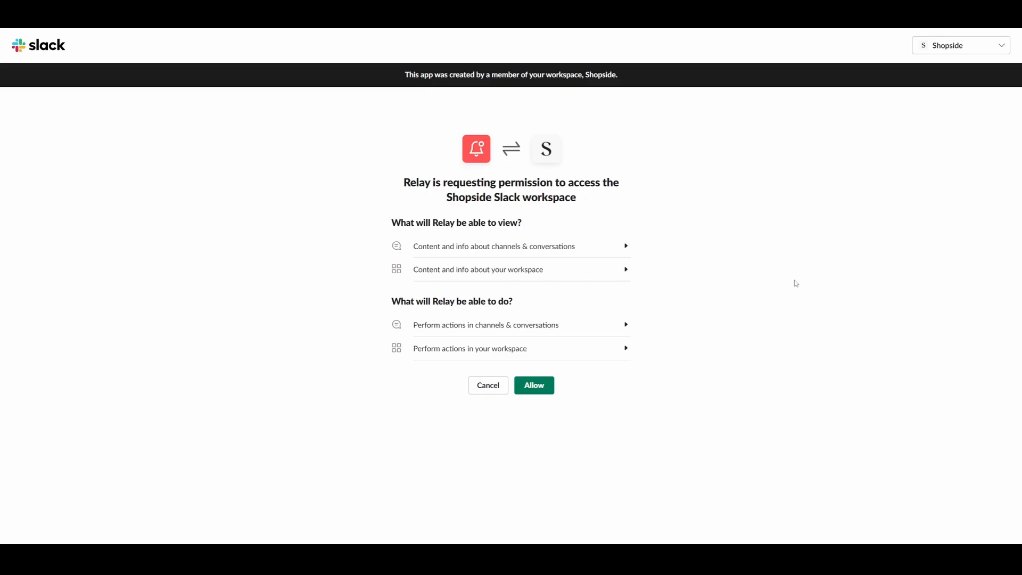
pyautogui.click(982, 49)
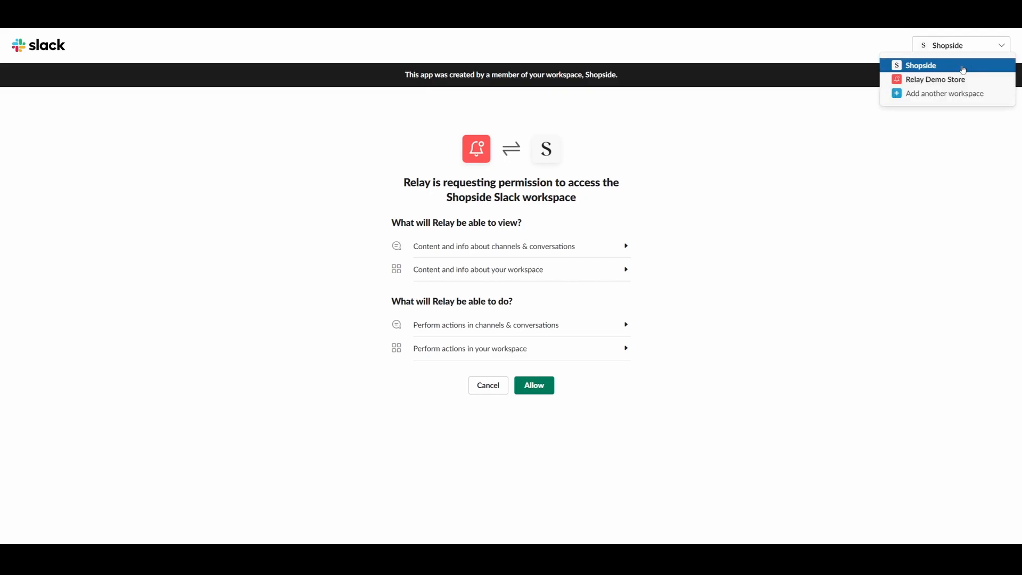
pyautogui.click(935, 80)
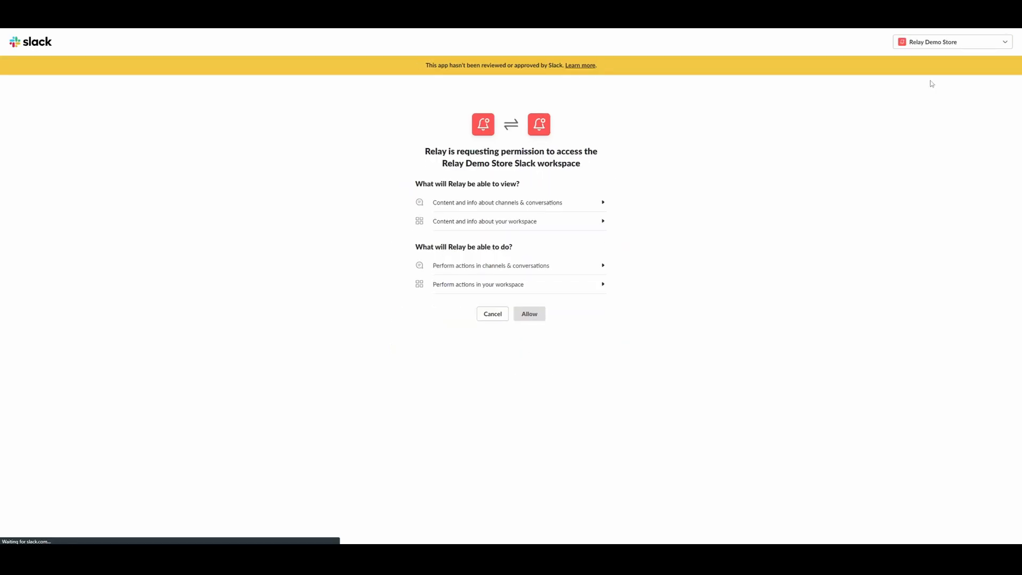
pyautogui.hotkey('ctrl', '+')
pyautogui.hotkey('ctrl', '+')
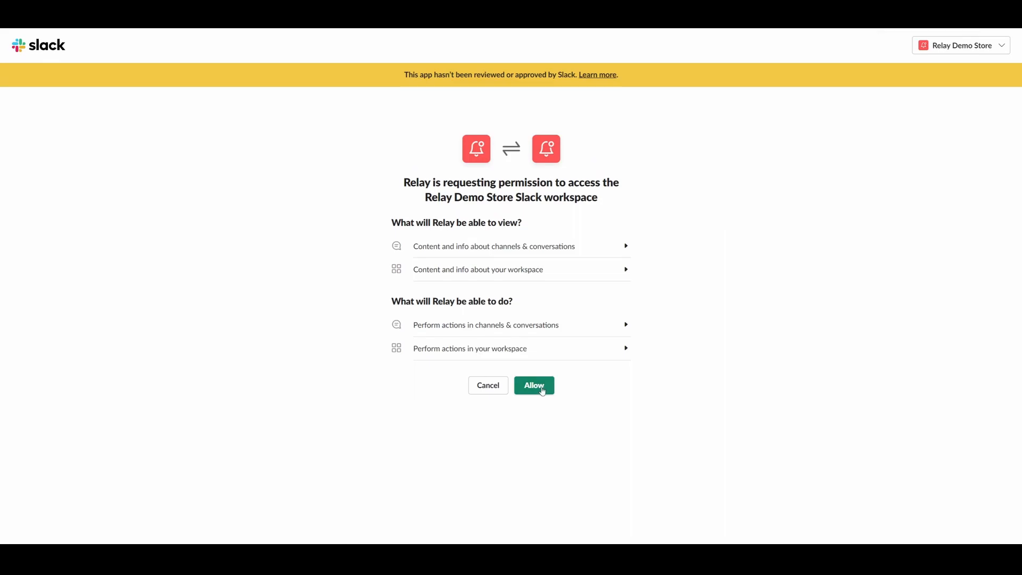
pyautogui.click(542, 391)
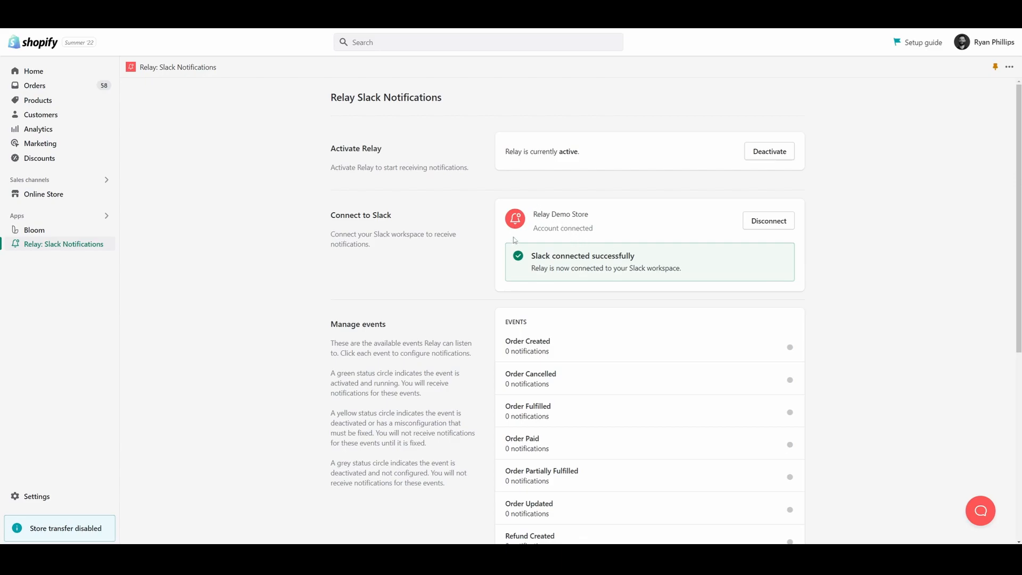
pyautogui.moveTo(681, 269); pyautogui.dragTo(531, 260)
pyautogui.click(826, 264)
# Add a new notification named "Order Created" to the Order Created event
pyautogui.scroll(-3, 861, 245)
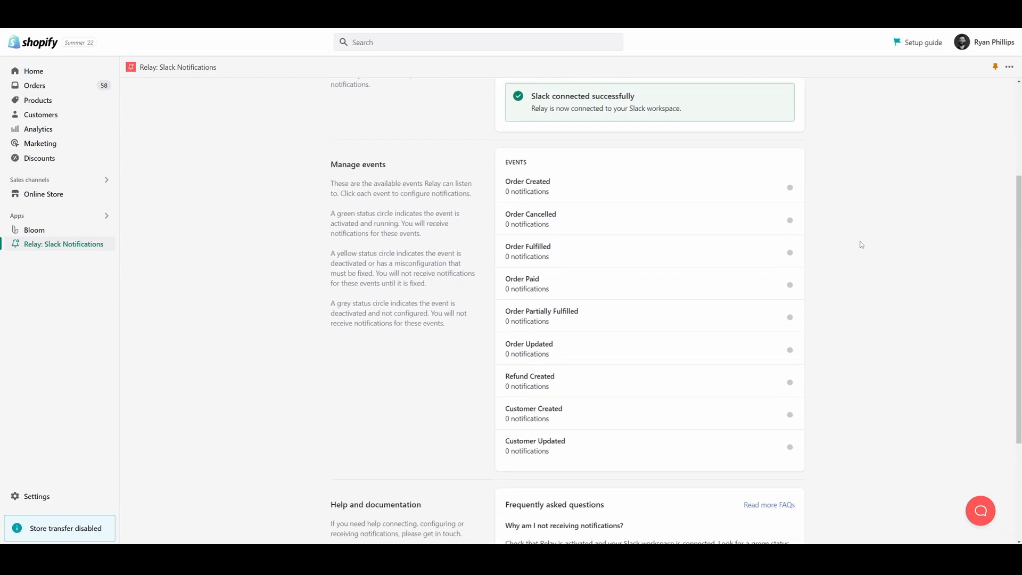
pyautogui.click(588, 191)
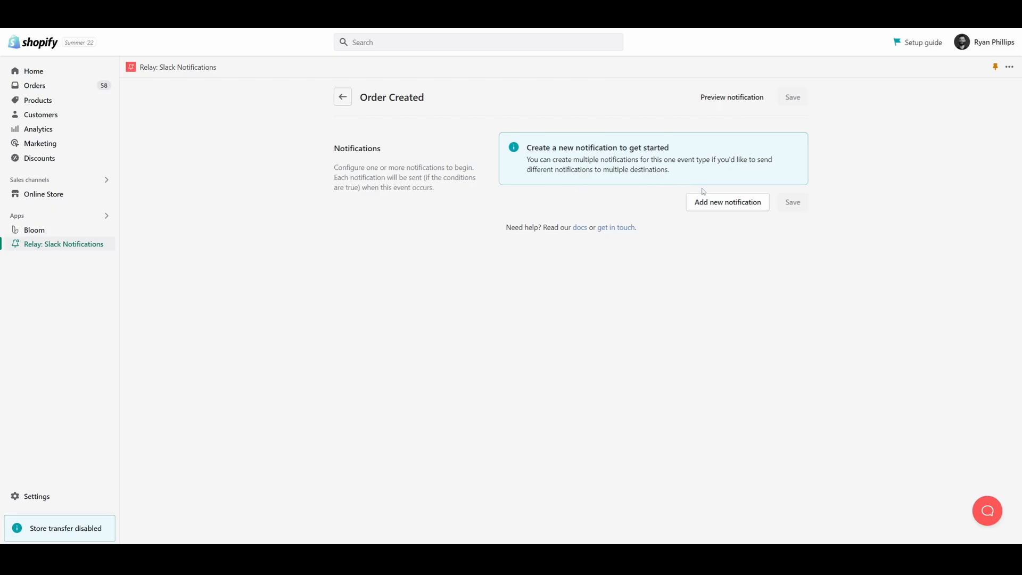
pyautogui.click(727, 211)
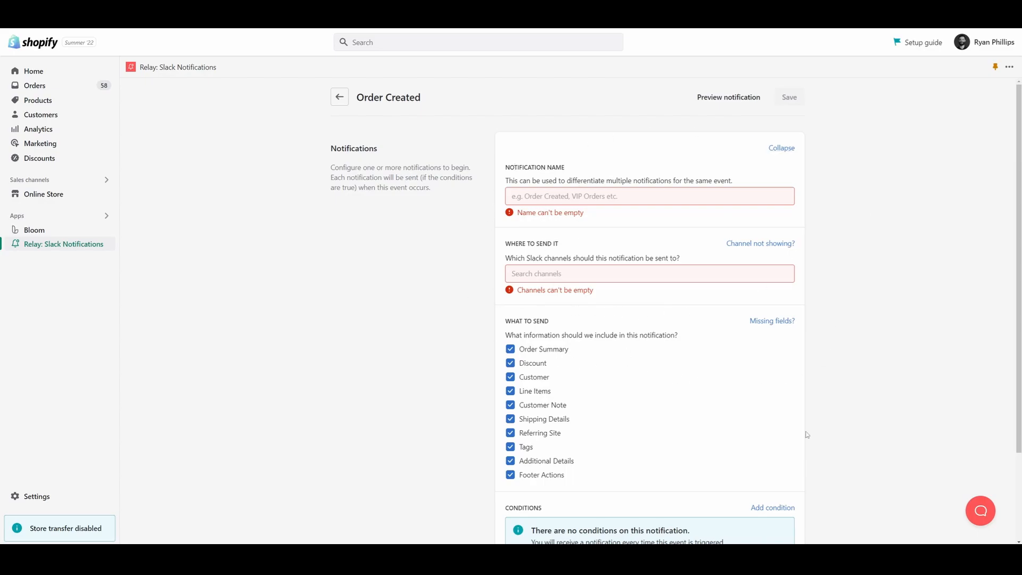
pyautogui.click(657, 199)
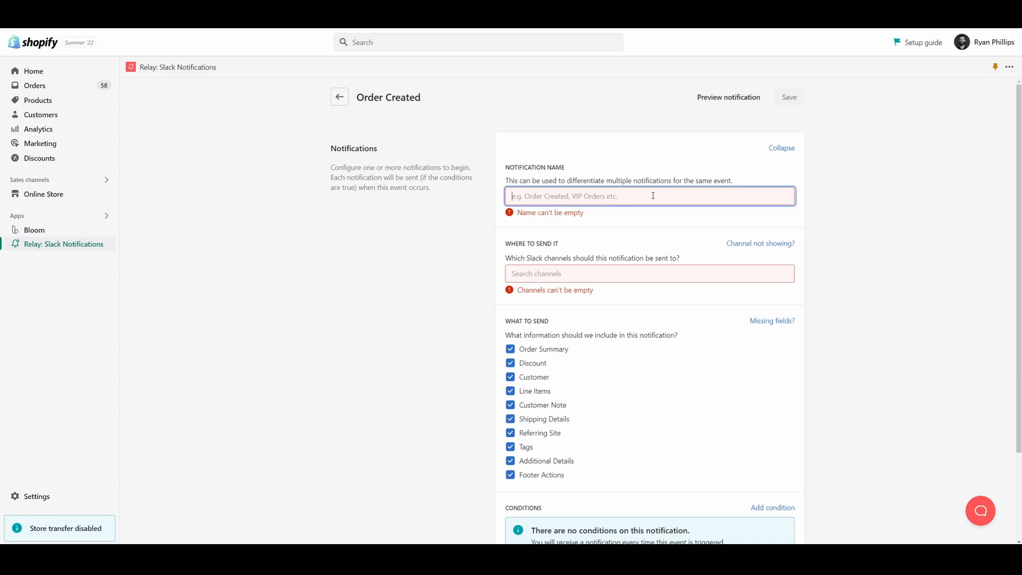
pyautogui.write('Order Created')
pyautogui.click(860, 195)
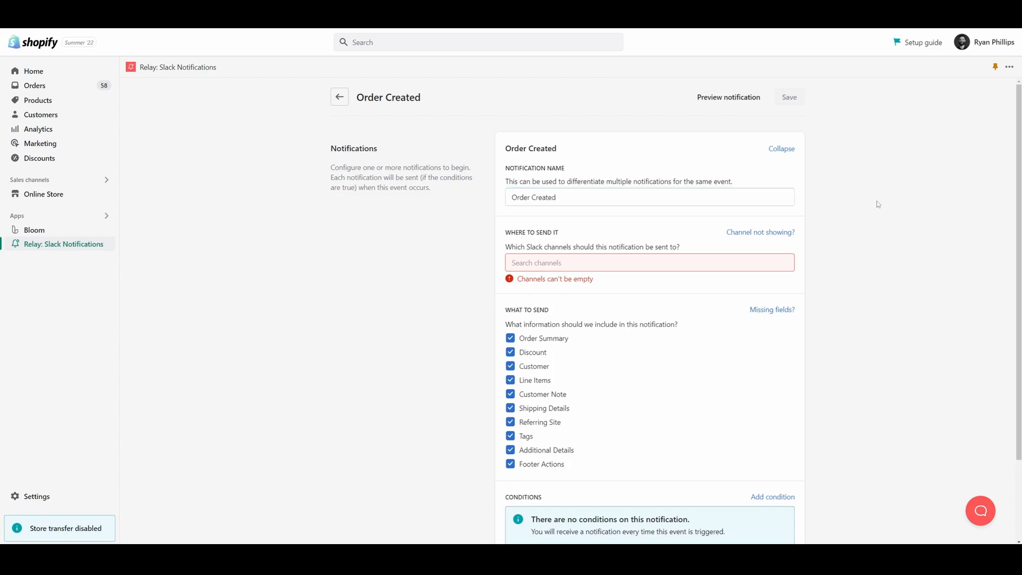
# Set #storefront-brisbane as the only Slack channel the notification is sent to
pyautogui.click(682, 263)
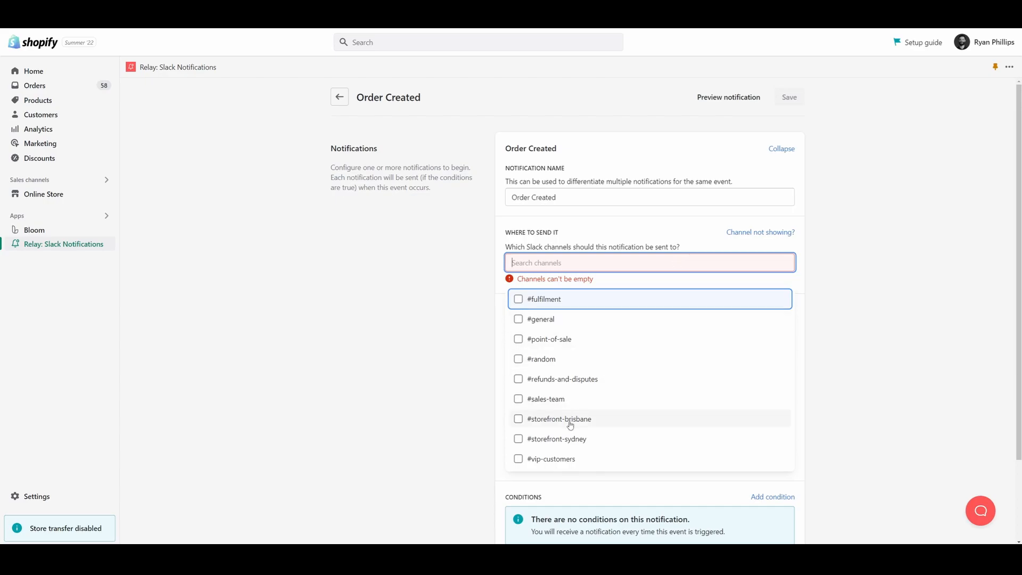
pyautogui.click(552, 420)
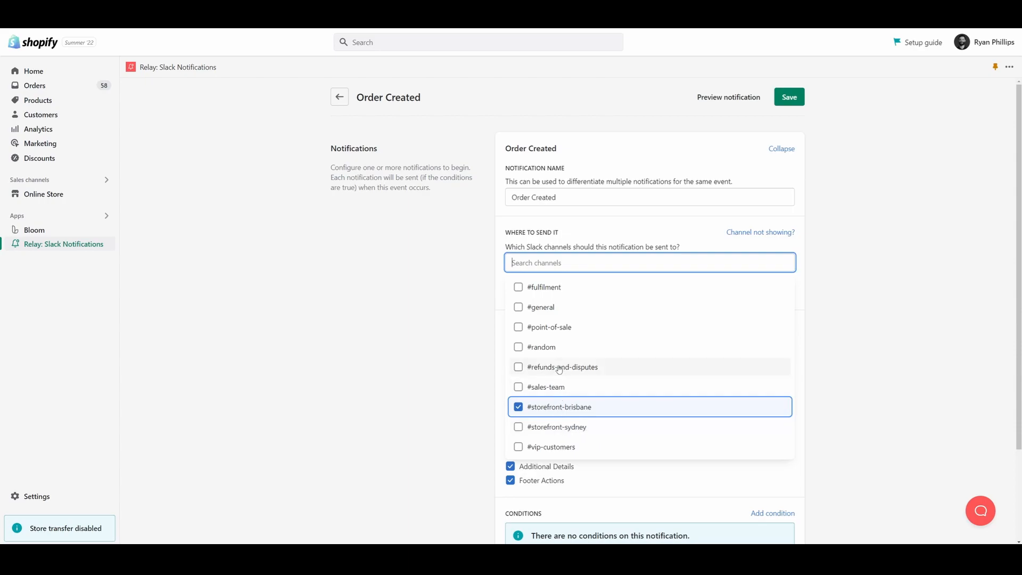
pyautogui.click(569, 426)
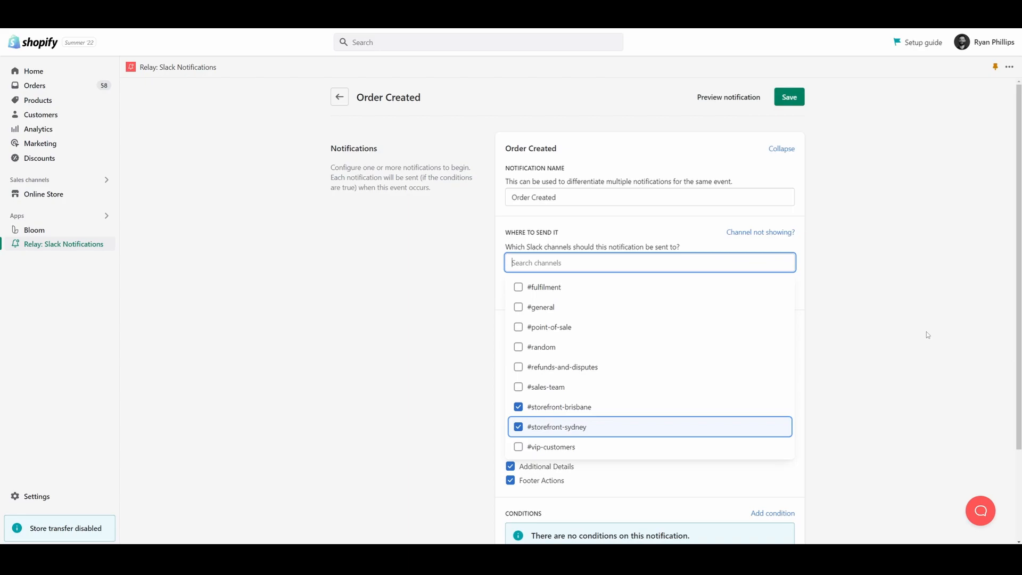
pyautogui.click(575, 430)
pyautogui.click(892, 298)
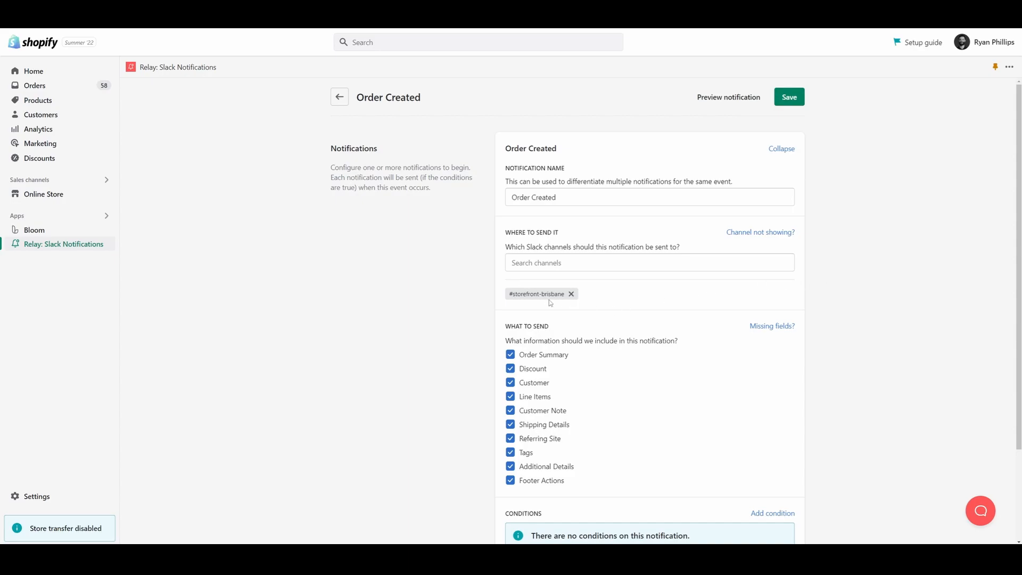
# Look over the notification settings, preview the example notification with all fields, and close the preview
pyautogui.scroll(-2, 575, 299)
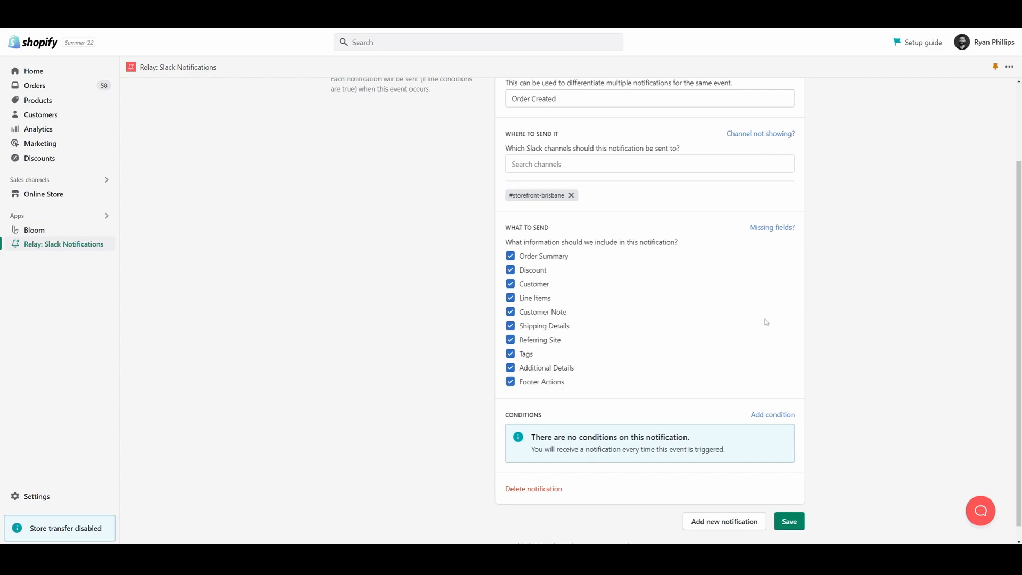
pyautogui.scroll(2, 1019, 350)
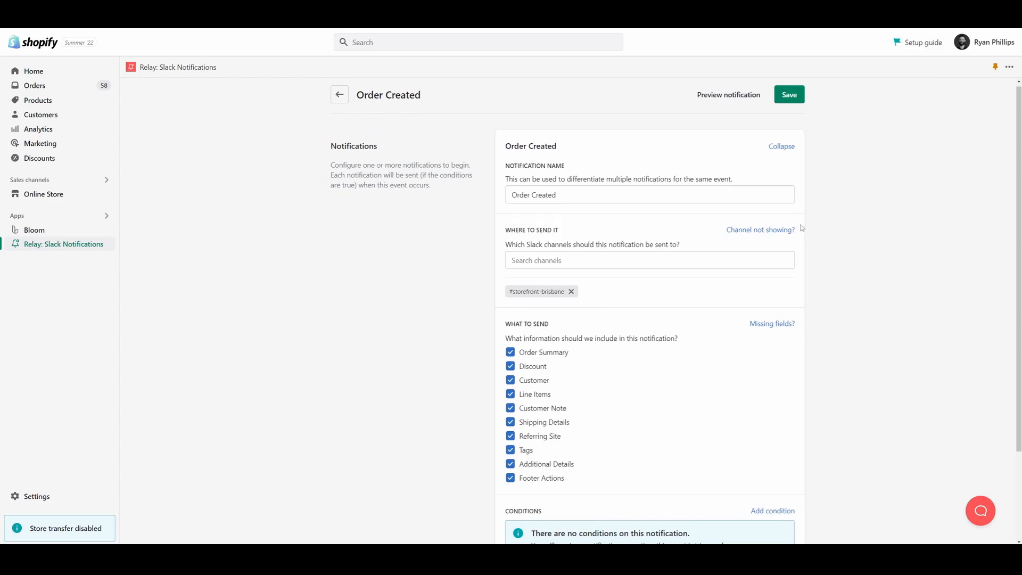
pyautogui.click(729, 98)
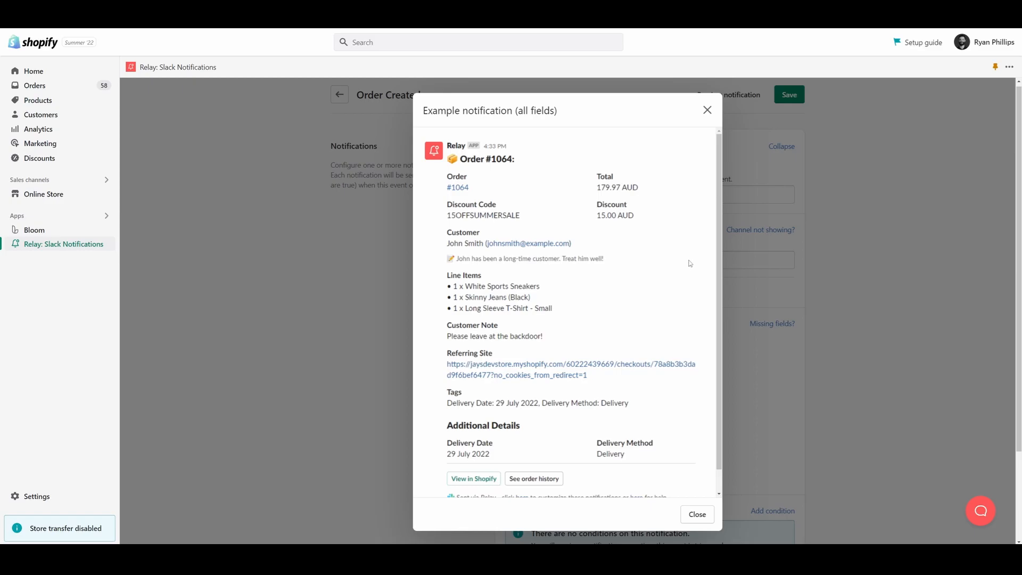
pyautogui.click(850, 247)
# Exclude Footer Actions, Additional Details, Tags, Referring Site, Shipping Details, Customer Note and Discount from the notification's content
pyautogui.scroll(-3, 851, 259)
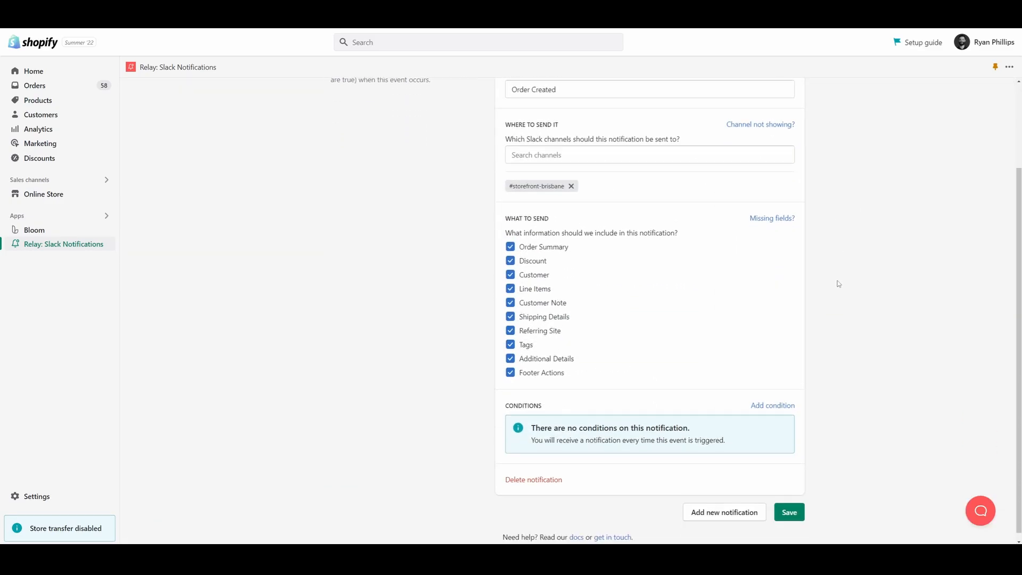
pyautogui.click(544, 366)
pyautogui.click(535, 352)
pyautogui.click(528, 338)
pyautogui.click(534, 324)
pyautogui.click(538, 311)
pyautogui.click(541, 297)
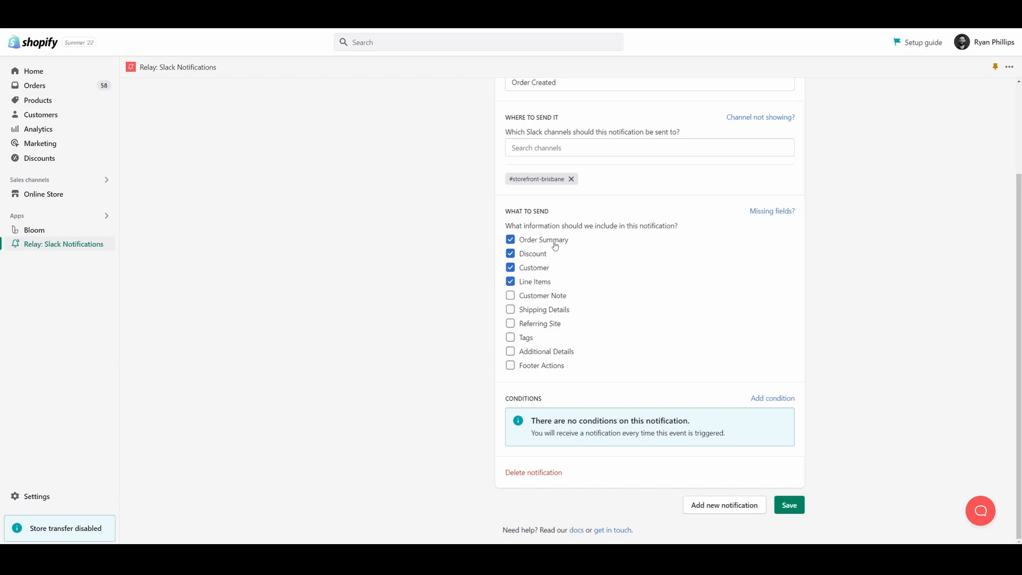
pyautogui.click(541, 257)
# Add a condition that sends the notification only when Total Price is greater than 100
pyautogui.click(780, 398)
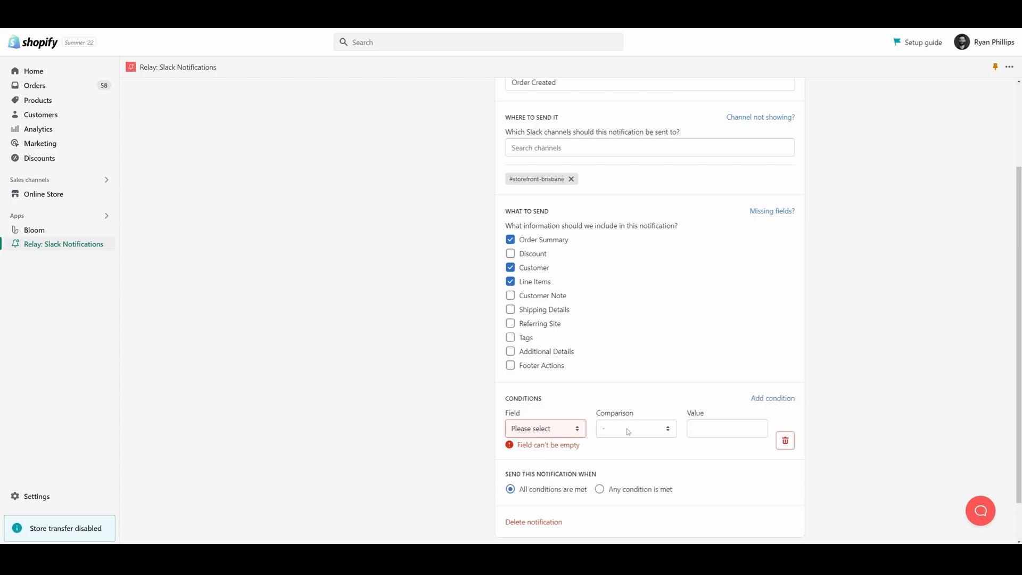
pyautogui.click(560, 430)
pyautogui.scroll(-2, 554, 340)
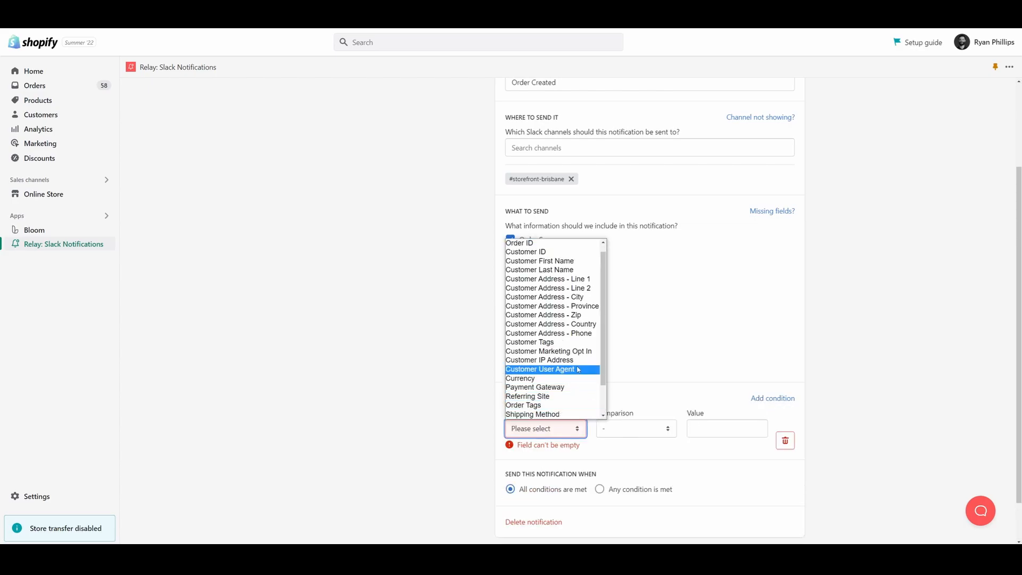
pyautogui.scroll(-1, 596, 340)
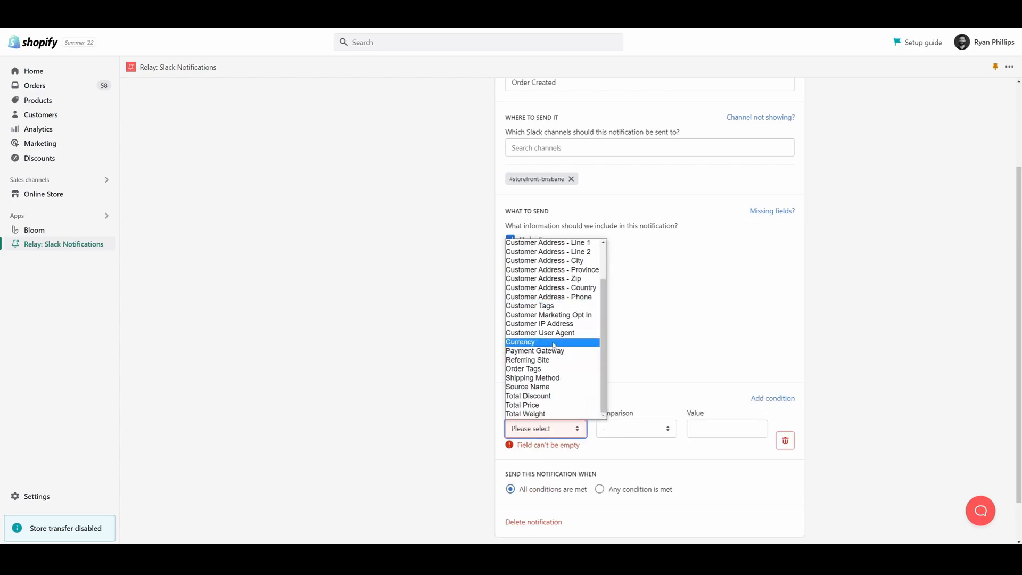
pyautogui.click(543, 405)
pyautogui.click(624, 431)
pyautogui.click(627, 469)
pyautogui.click(641, 432)
pyautogui.click(633, 478)
pyautogui.click(726, 430)
pyautogui.write('100')
pyautogui.click(861, 351)
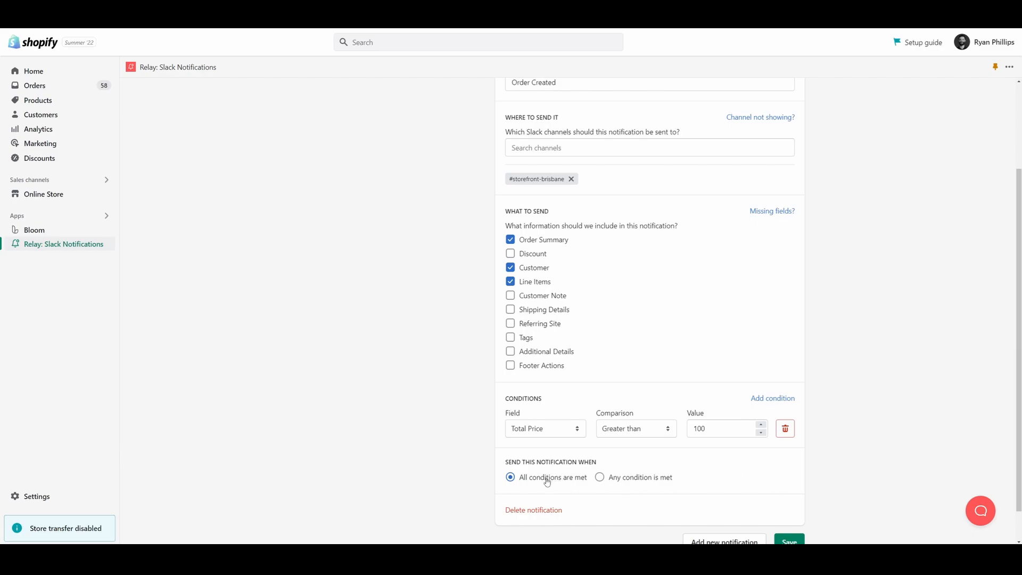
# Try the any-condition match option, restore matching on all conditions, and delete the Total Price condition
pyautogui.click(644, 482)
pyautogui.click(560, 477)
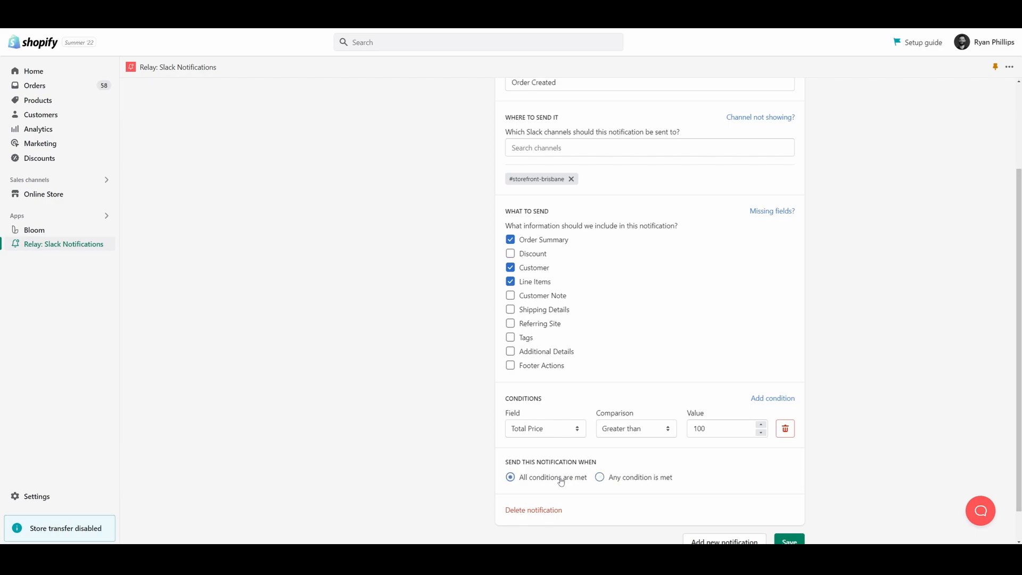
pyautogui.click(785, 430)
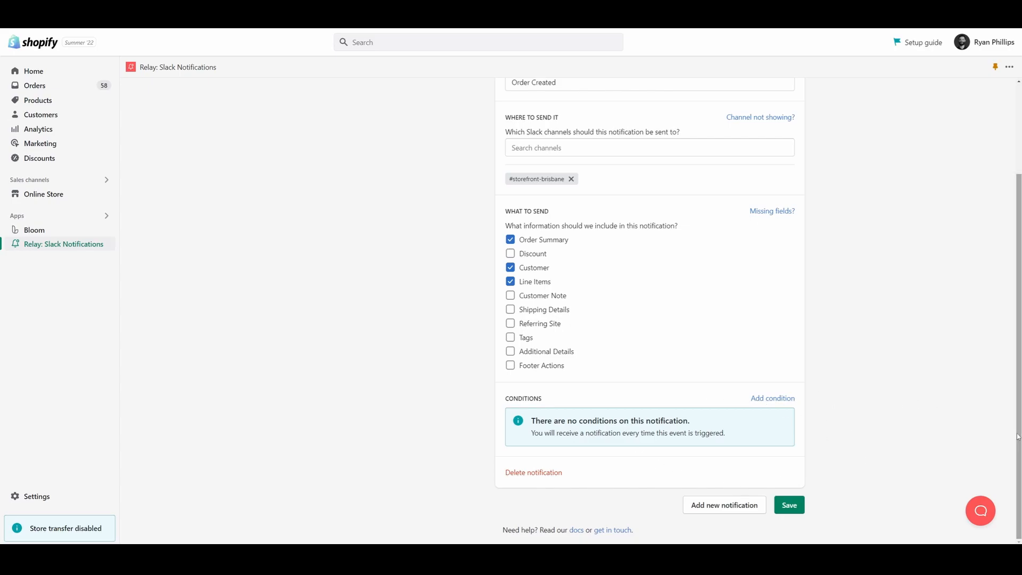
# Save the Order Created notification and review its listed name and Slack channel
pyautogui.click(791, 508)
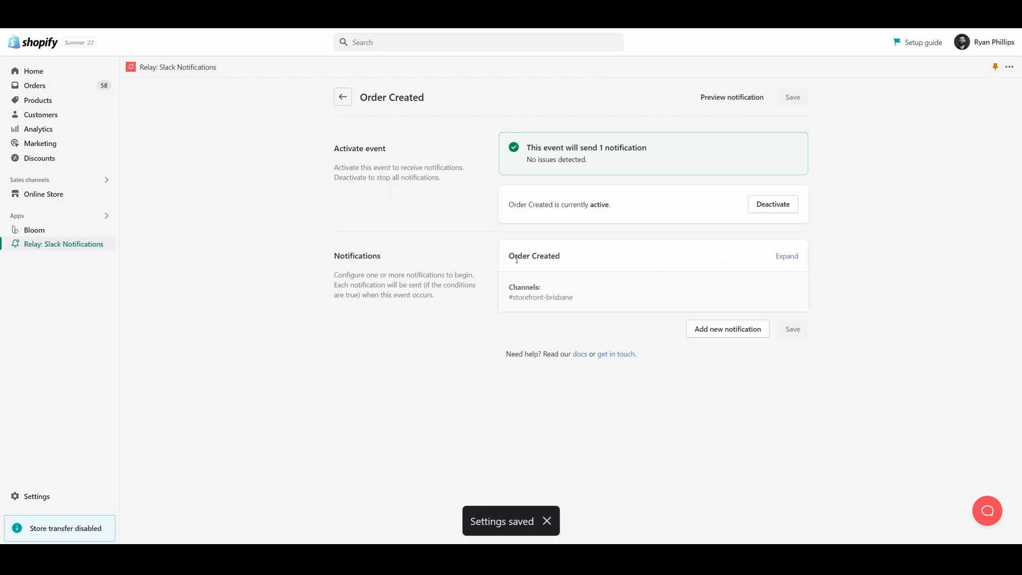
pyautogui.moveTo(509, 257); pyautogui.dragTo(560, 257)
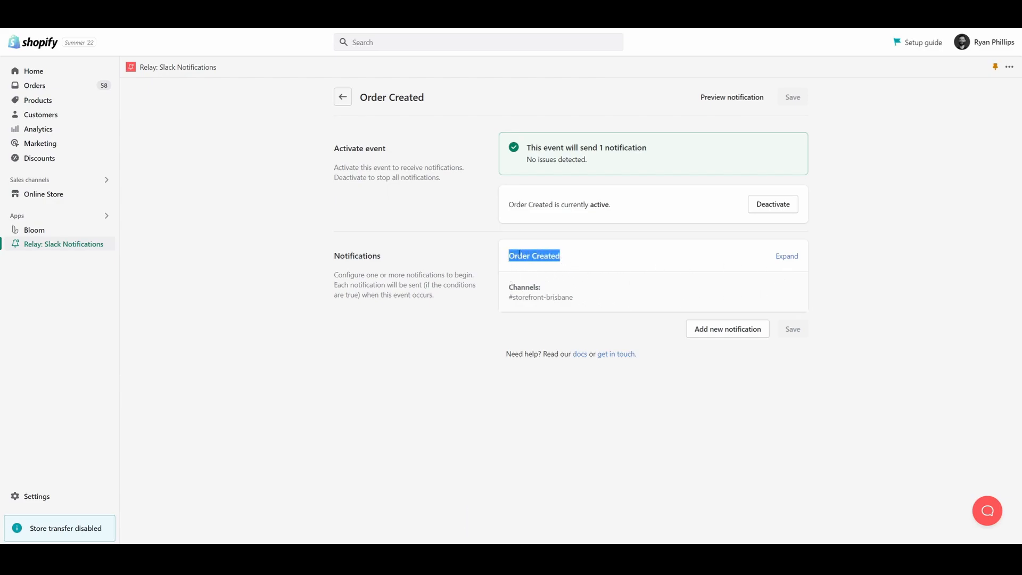
pyautogui.moveTo(508, 288)
pyautogui.mouseDown()
pyautogui.moveTo(578, 302)
pyautogui.moveTo(508, 300)
pyautogui.mouseUp()
pyautogui.click(580, 303)
pyautogui.click(596, 306)
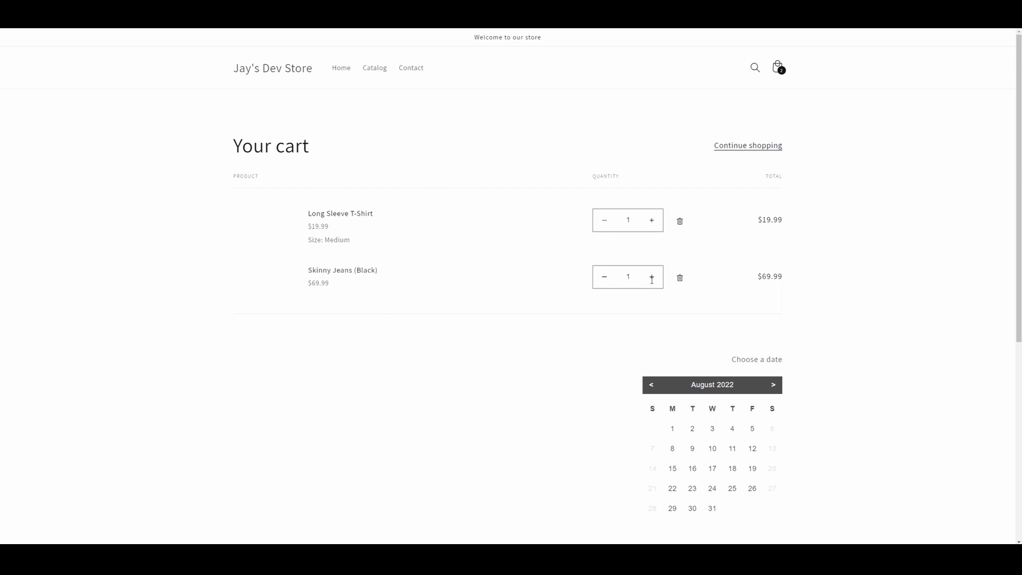
# Choose 2 August 2022 as the date in the store's cart, check out, and pay for the test order
pyautogui.scroll(-2, 845, 286)
pyautogui.scroll(-2, 844, 285)
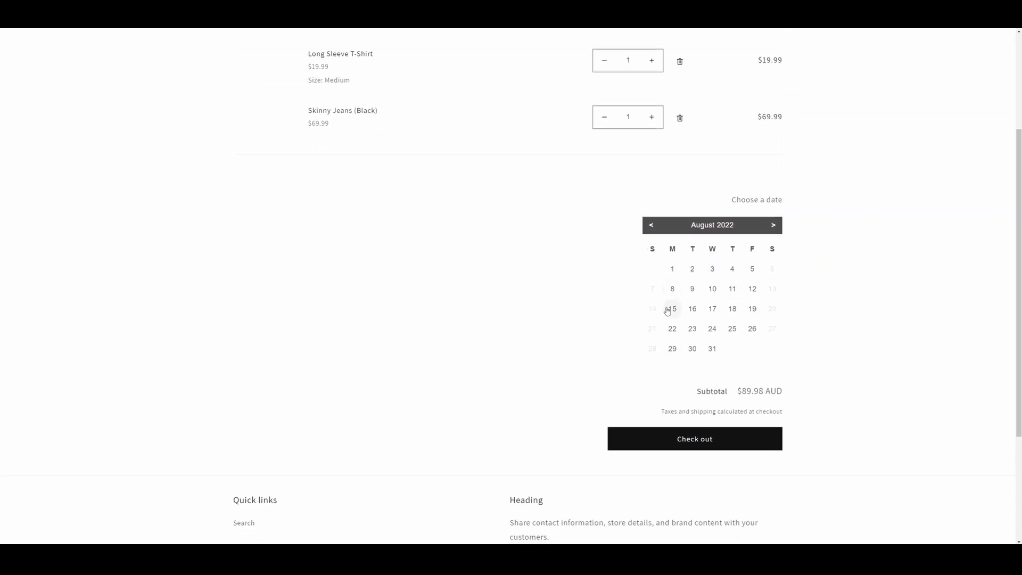
pyautogui.click(692, 268)
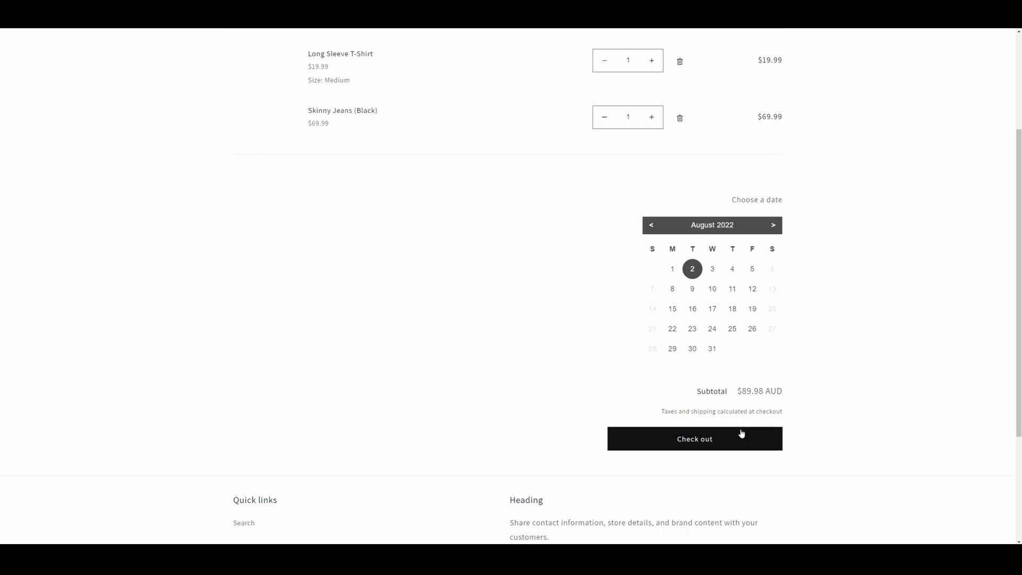
pyautogui.click(706, 441)
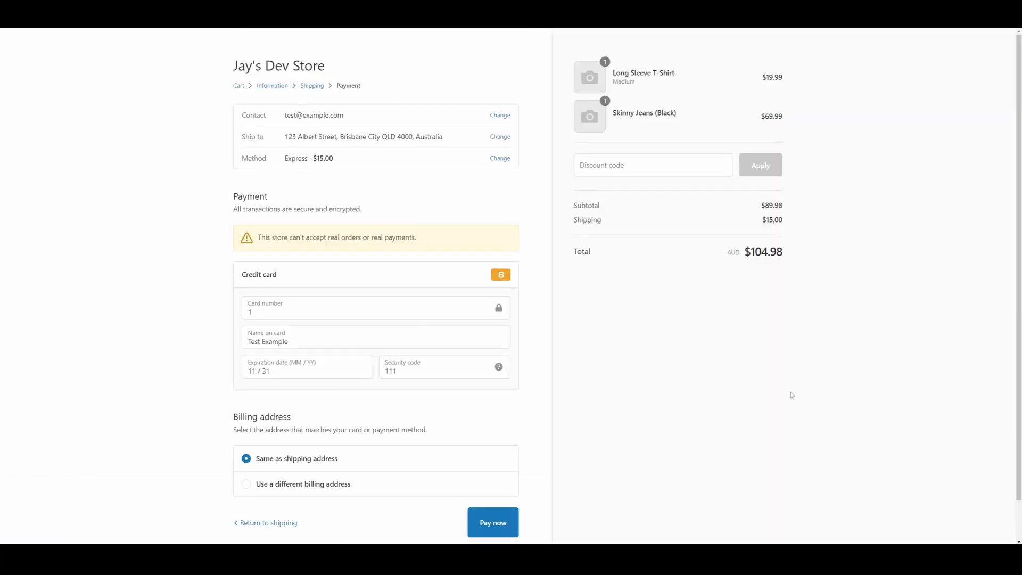
pyautogui.scroll(-2, 741, 389)
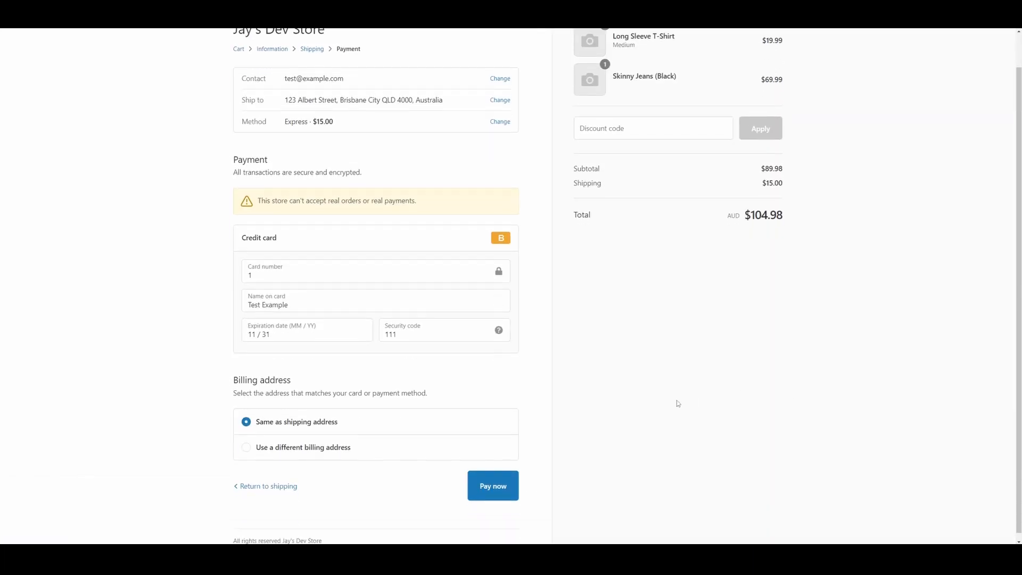
pyautogui.click(497, 486)
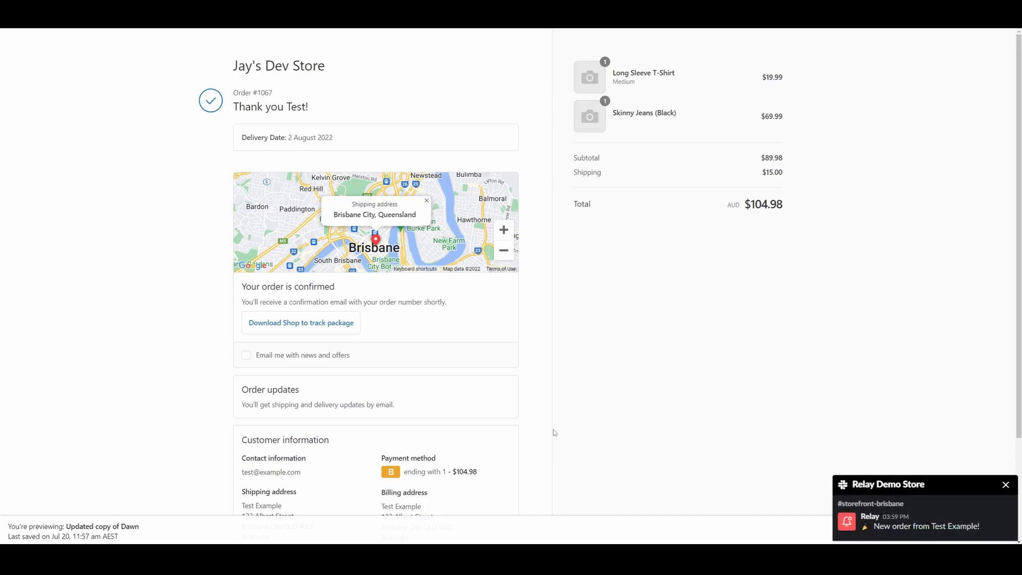
# Switch to Slack and examine the new order notification in the #storefront-brisbane channel
pyautogui.click(264, 556)
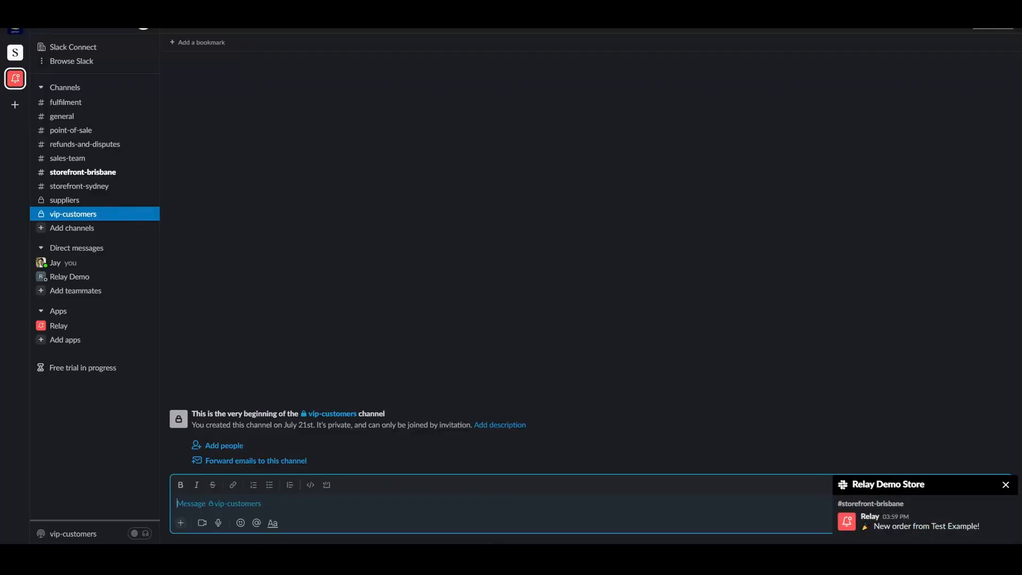
pyautogui.click(88, 177)
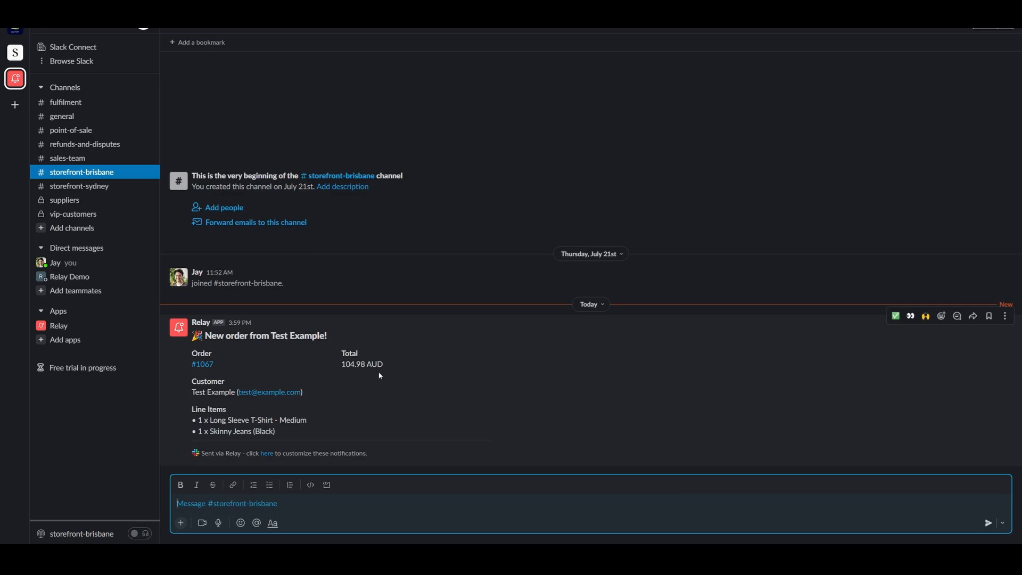
pyautogui.moveTo(197, 353); pyautogui.dragTo(272, 373)
pyautogui.click(273, 381)
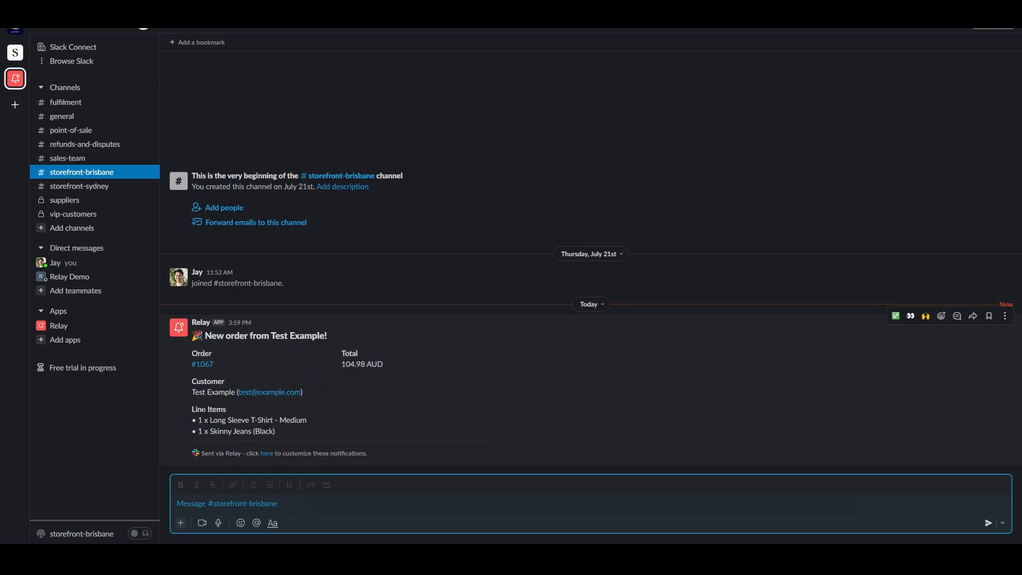
# Review the line items listed in the new order message
pyautogui.moveTo(285, 440); pyautogui.dragTo(192, 407)
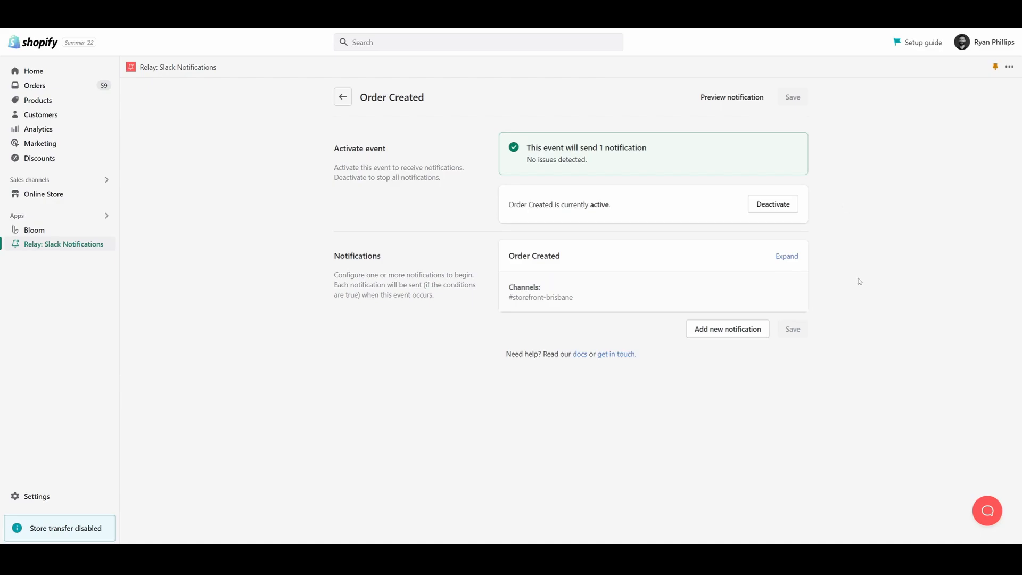
# In Relay, add a second notification named VIP Customers to the Order Created event and send it to the #vip-customers channel
pyautogui.click(727, 334)
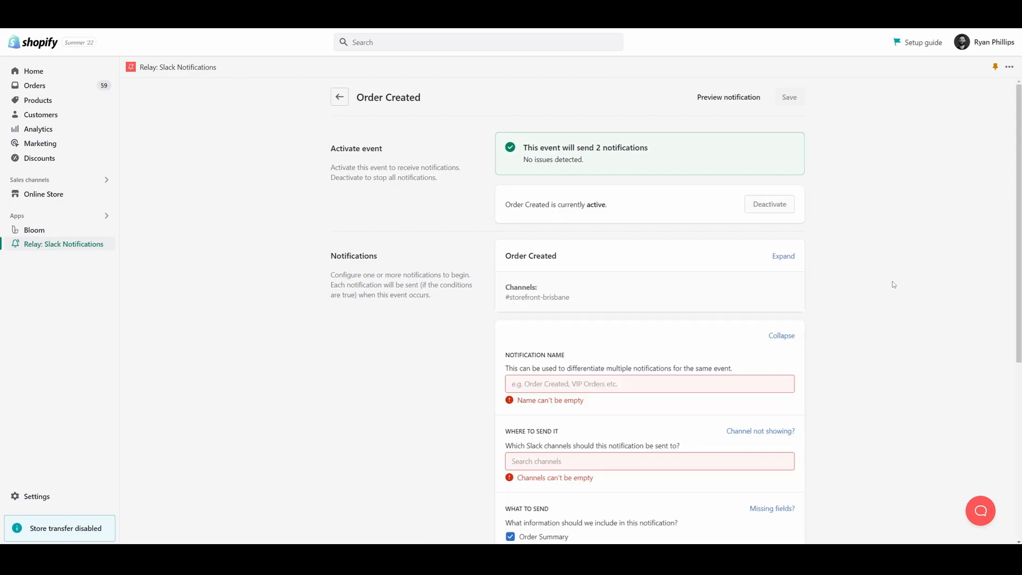
pyautogui.scroll(-3, 892, 286)
pyautogui.click(703, 225)
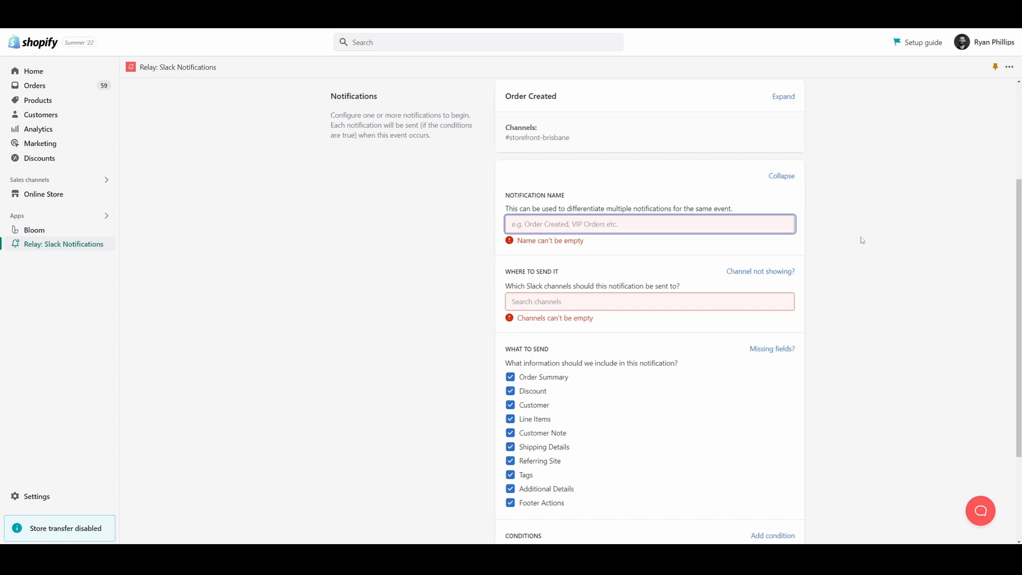
pyautogui.write('VIP Cust')
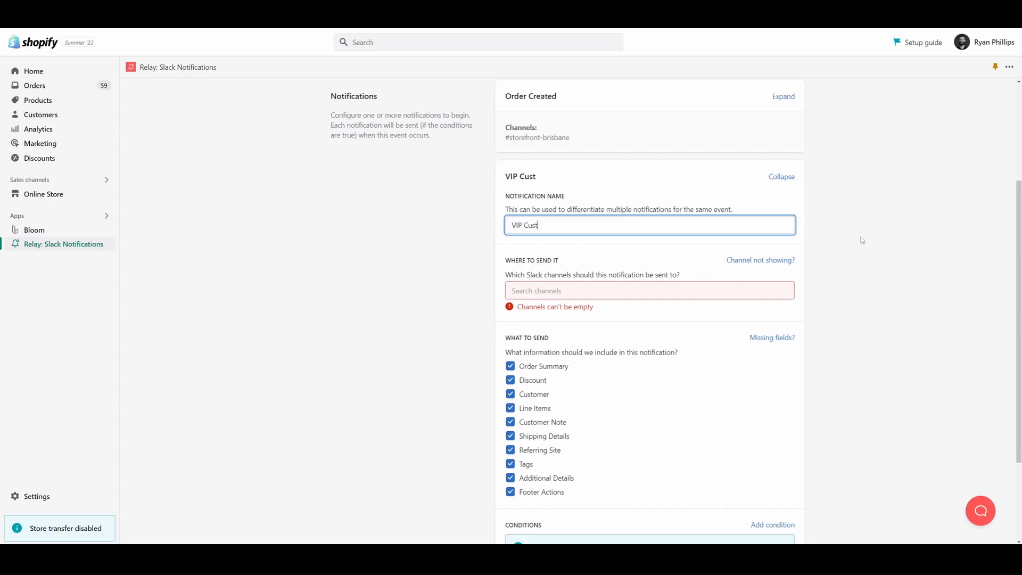
pyautogui.write('omers')
pyautogui.press('Tab')
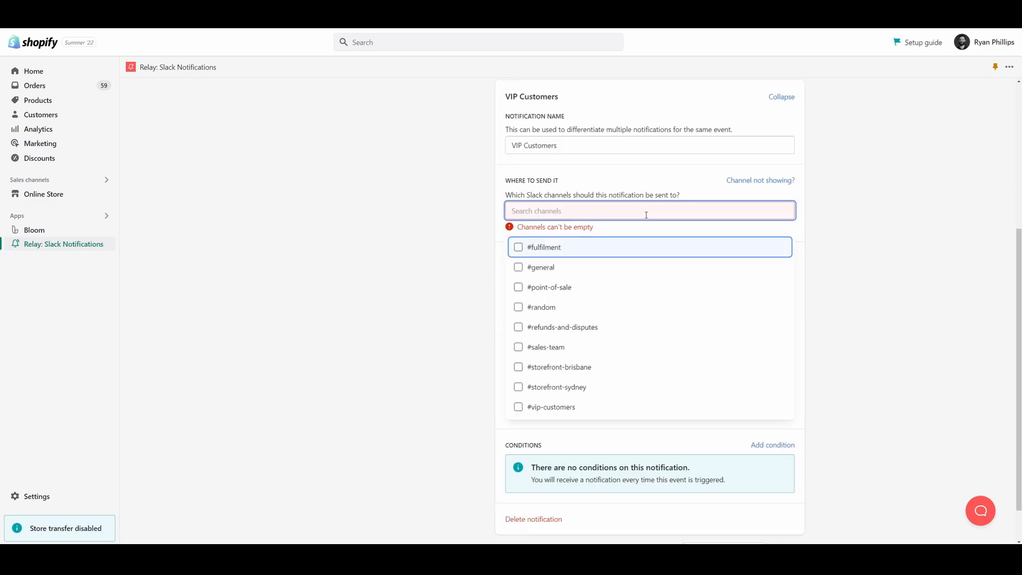
pyautogui.click(560, 411)
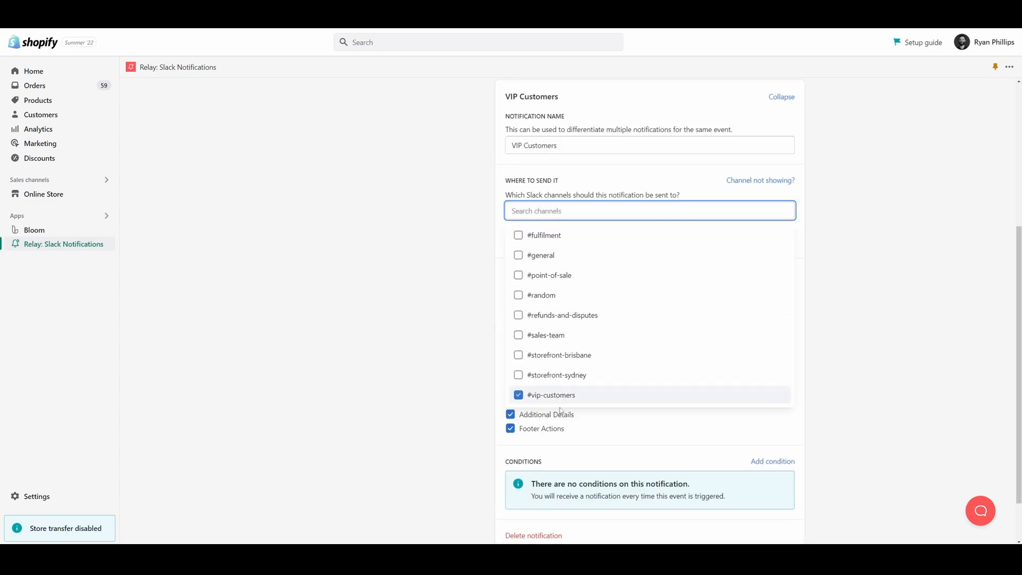
pyautogui.click(902, 278)
# Exclude Discount, Shipping Details, Referring Site, Tags and Footer Actions from the VIP Customers notification
pyautogui.scroll(-1, 903, 277)
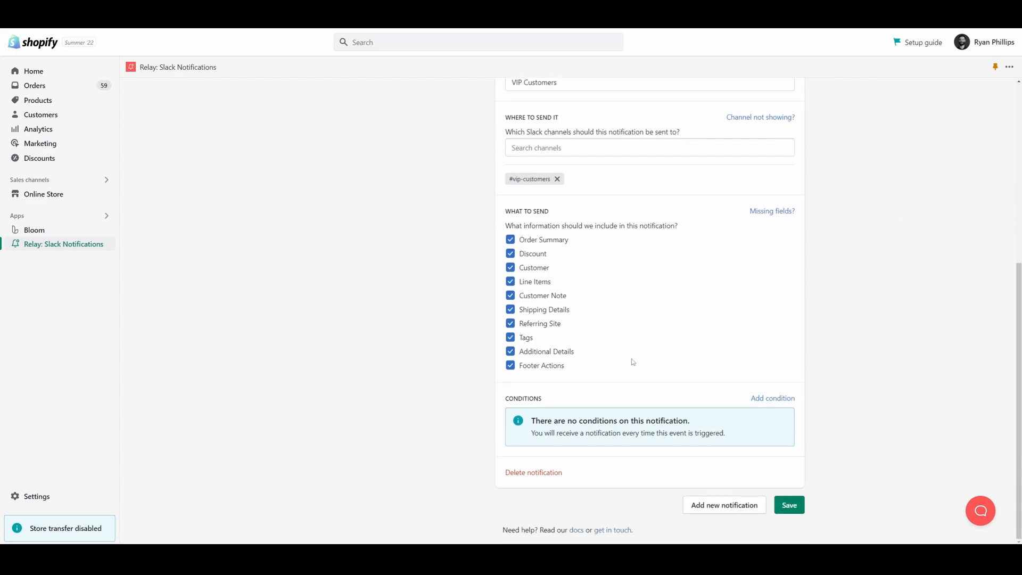
pyautogui.click(539, 257)
pyautogui.click(548, 311)
pyautogui.click(548, 324)
pyautogui.click(529, 340)
pyautogui.click(549, 368)
# Add a condition to the VIP Customers notification requiring Customer Tags to contain VIP
pyautogui.click(773, 399)
pyautogui.scroll(-1, 867, 287)
pyautogui.click(577, 379)
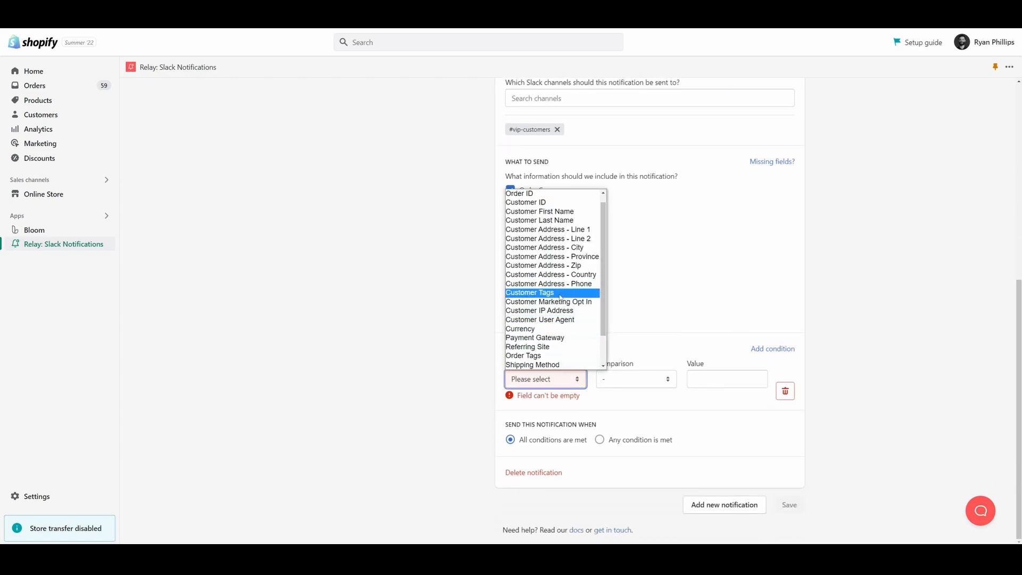
pyautogui.click(555, 297)
pyautogui.click(718, 390)
pyautogui.click(659, 396)
pyautogui.click(650, 406)
pyautogui.click(705, 396)
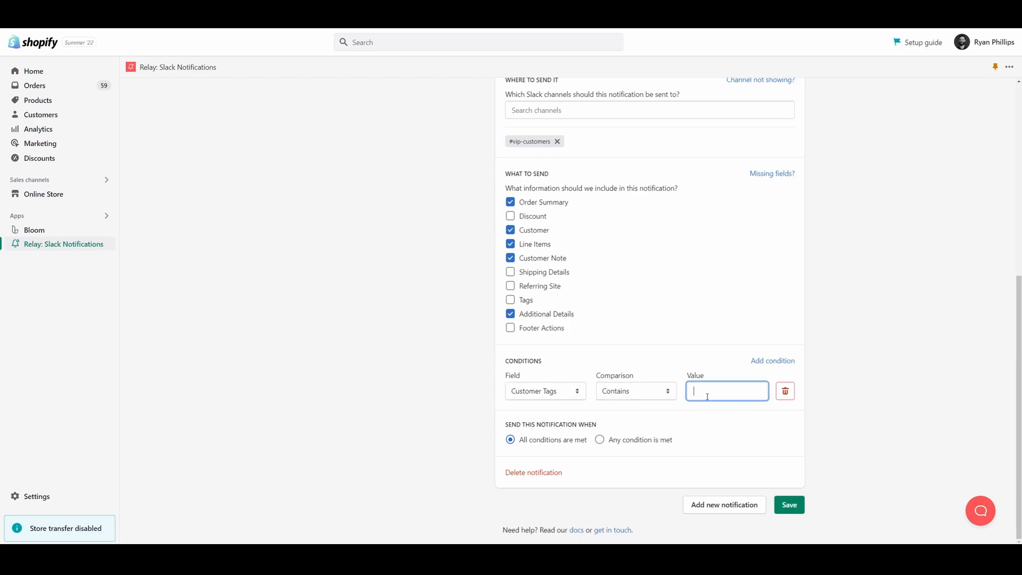
pyautogui.write('VIP')
# Add a second condition requiring Total Price to be greater than 100 and save the notification
pyautogui.click(773, 361)
pyautogui.click(575, 441)
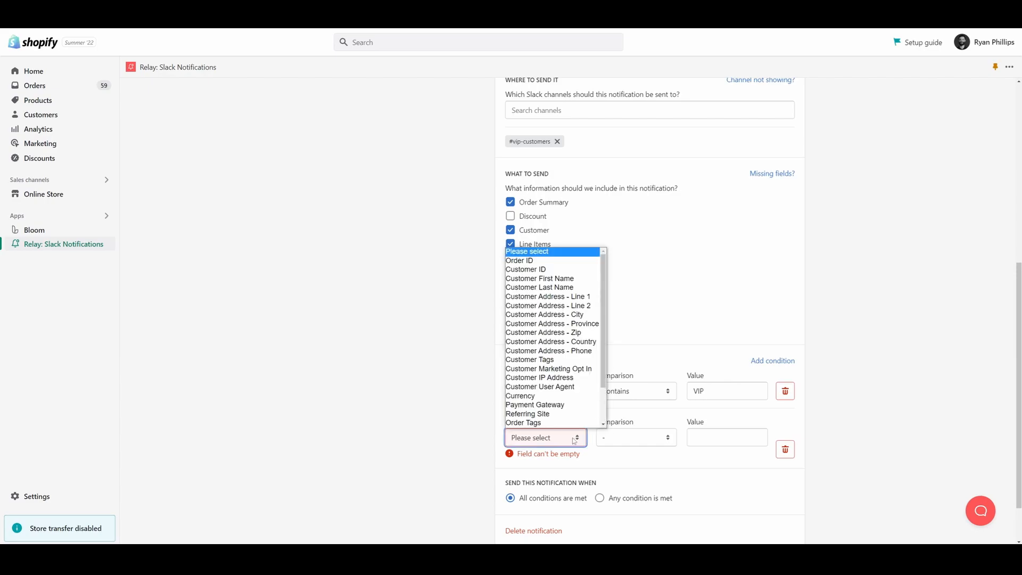
pyautogui.scroll(-2, 550, 378)
pyautogui.click(552, 416)
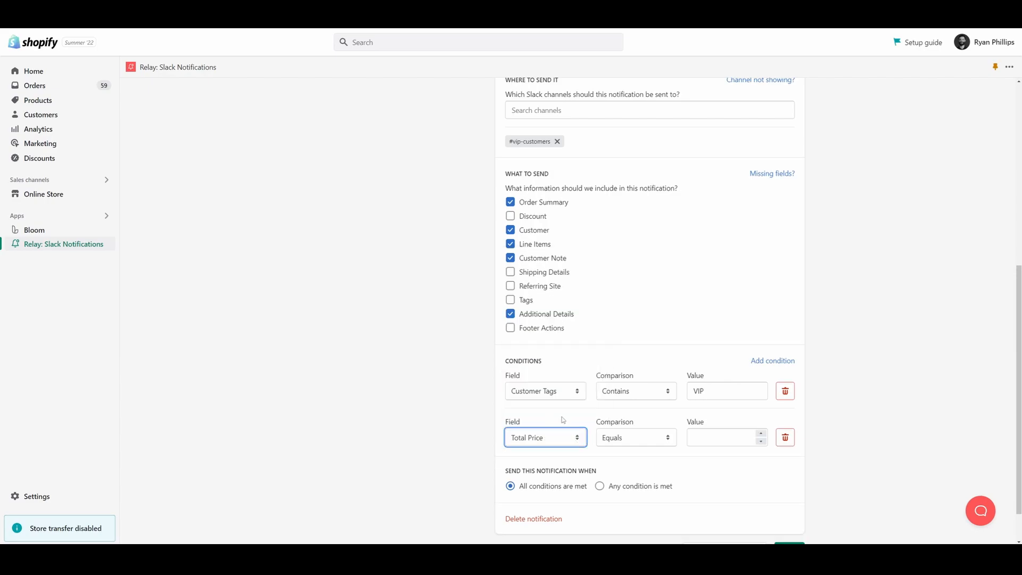
pyautogui.click(624, 440)
pyautogui.click(631, 477)
pyautogui.click(707, 440)
pyautogui.write('100')
pyautogui.click(884, 384)
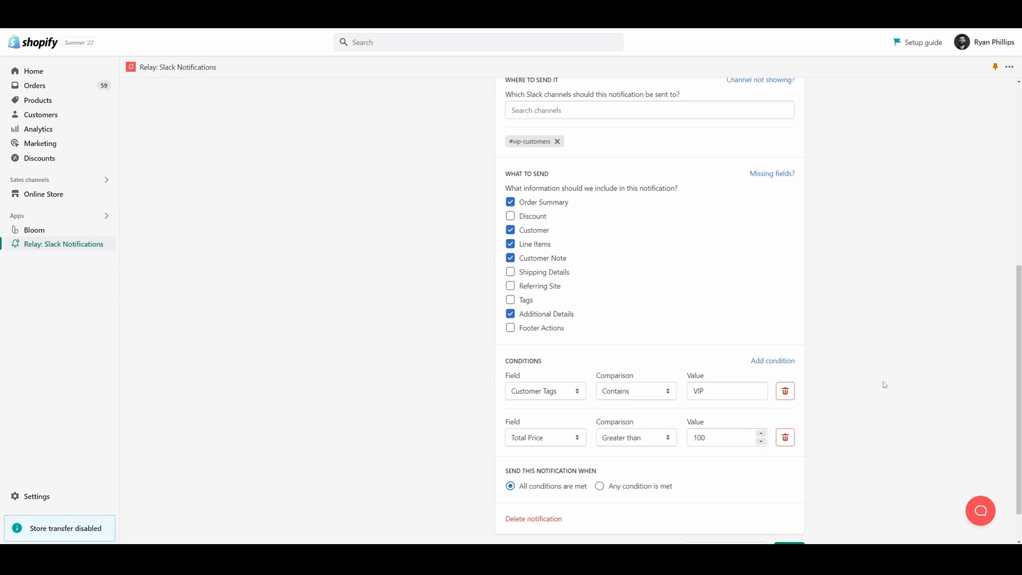
pyautogui.scroll(-1, 543, 444)
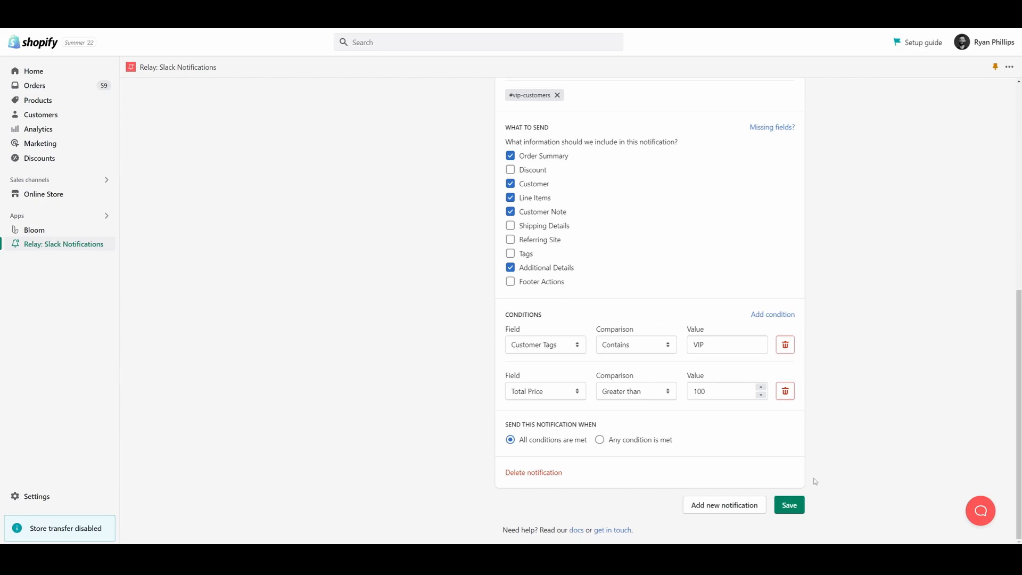
pyautogui.click(790, 503)
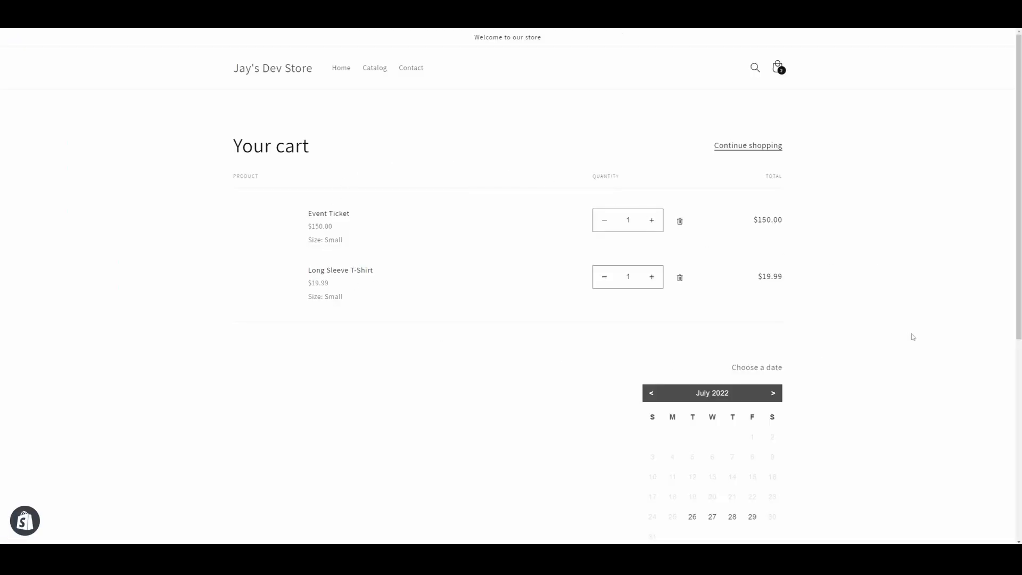
# In the store's cart, choose 4 August 2022 as the date, check out, and pay for the order
pyautogui.scroll(-2, 846, 277)
pyautogui.click(774, 314)
pyautogui.click(732, 357)
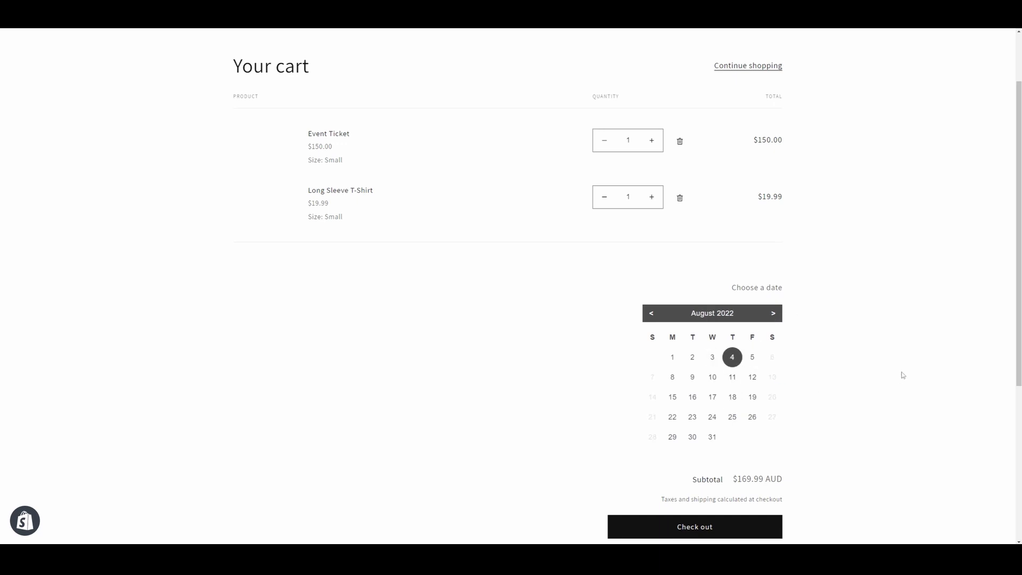
pyautogui.scroll(-2, 873, 351)
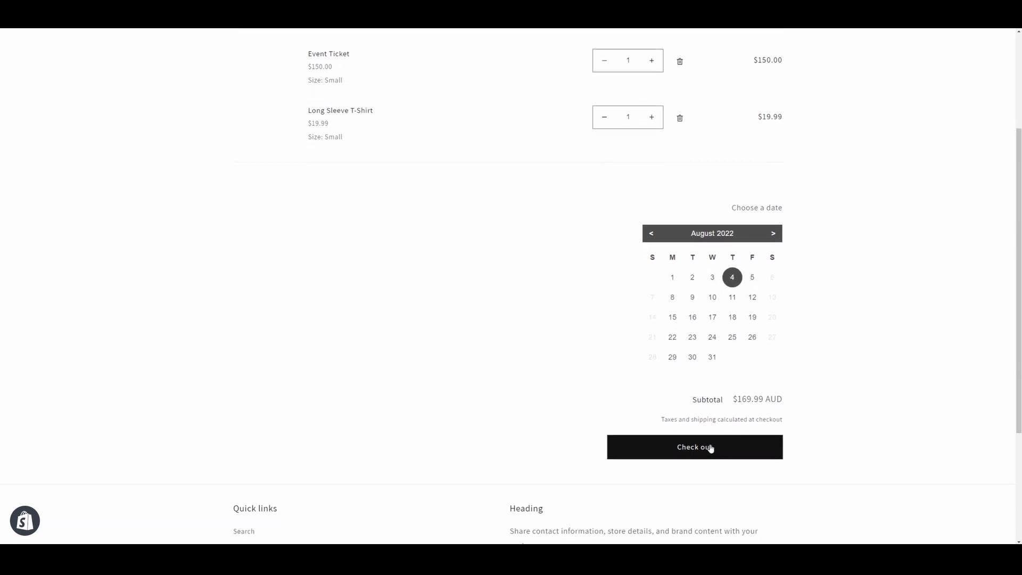
pyautogui.click(709, 447)
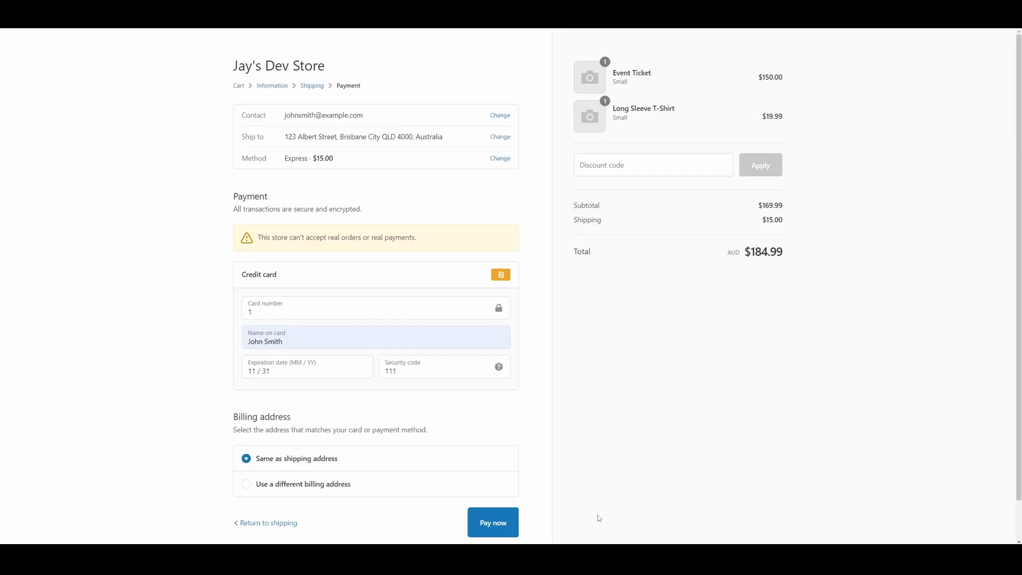
pyautogui.click(516, 522)
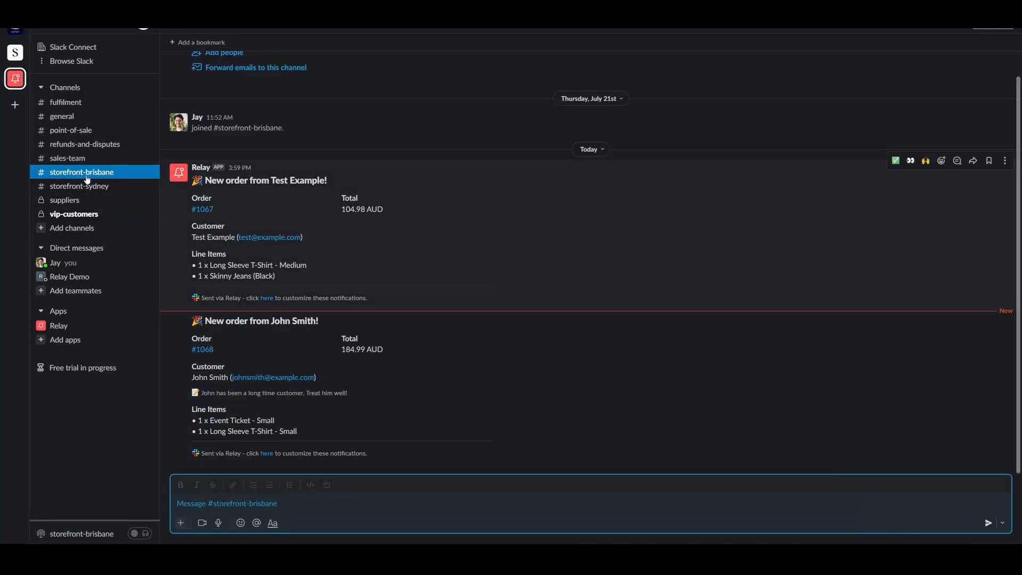
# Switch to Slack and compare the new order's messages in #storefront-brisbane and #vip-customers, checking the total and Additional Details
pyautogui.click(425, 503)
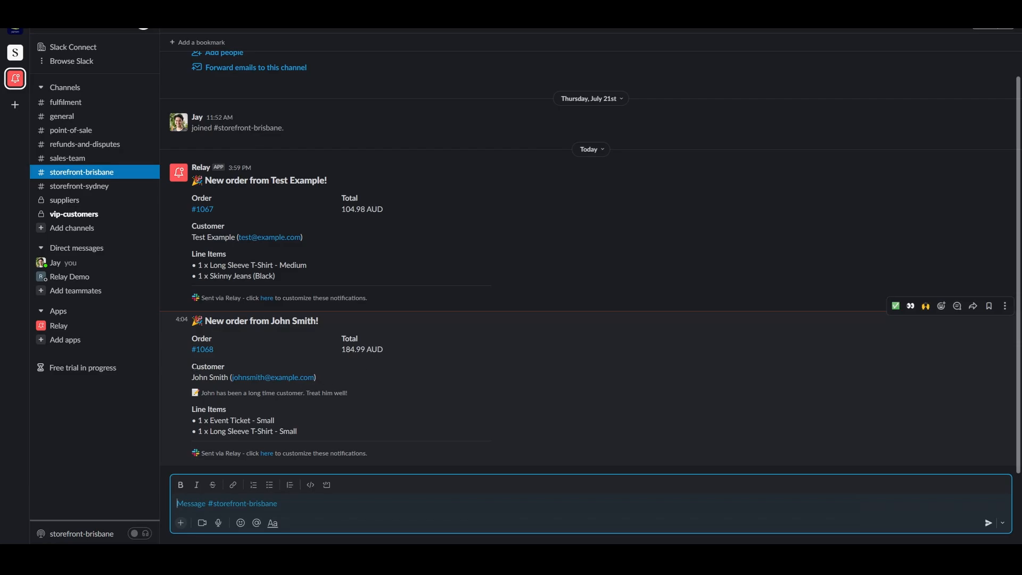
pyautogui.click(83, 214)
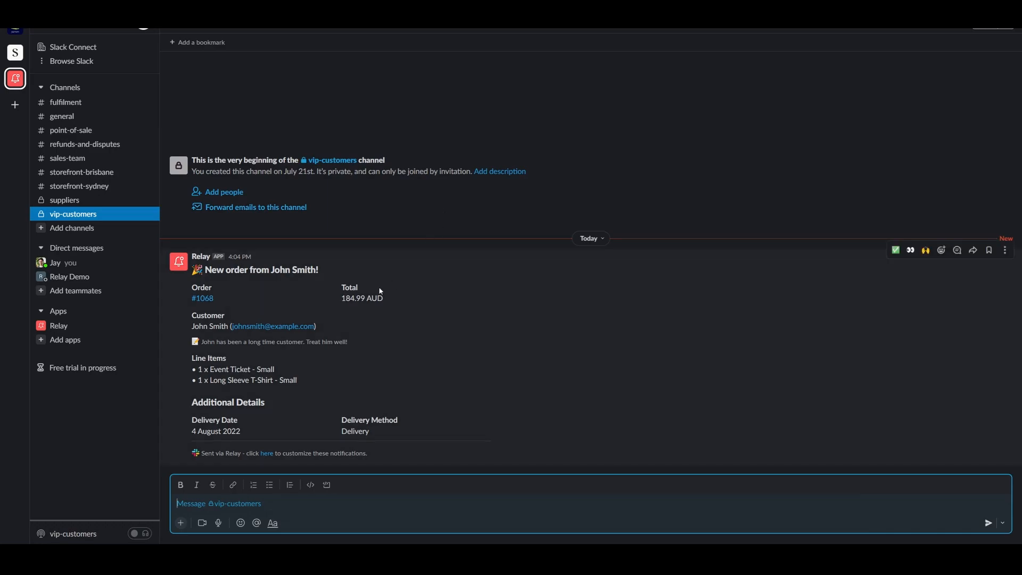
pyautogui.moveTo(342, 298); pyautogui.dragTo(377, 298)
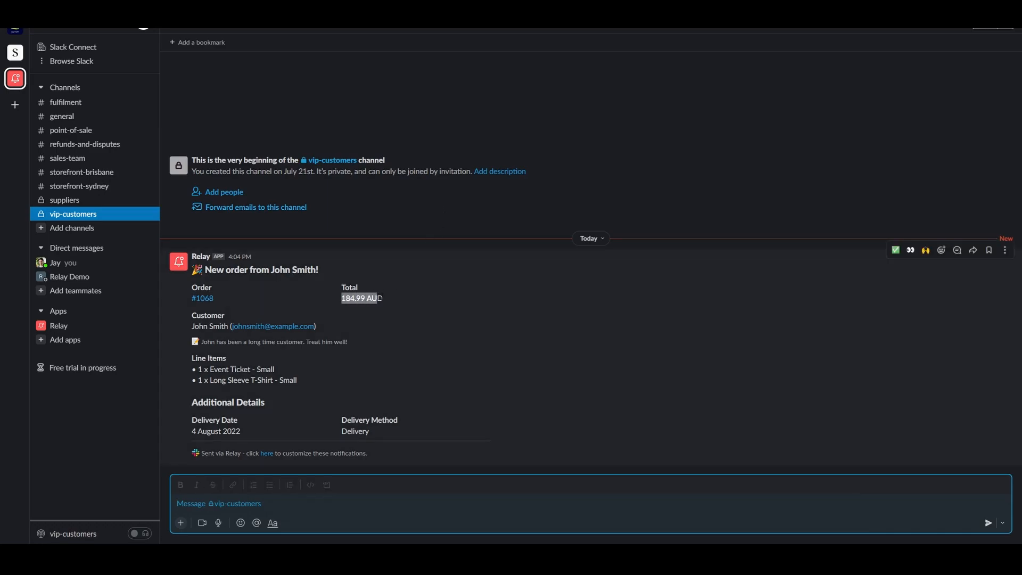
pyautogui.click(388, 298)
pyautogui.moveTo(190, 404); pyautogui.dragTo(274, 403)
pyautogui.click(274, 405)
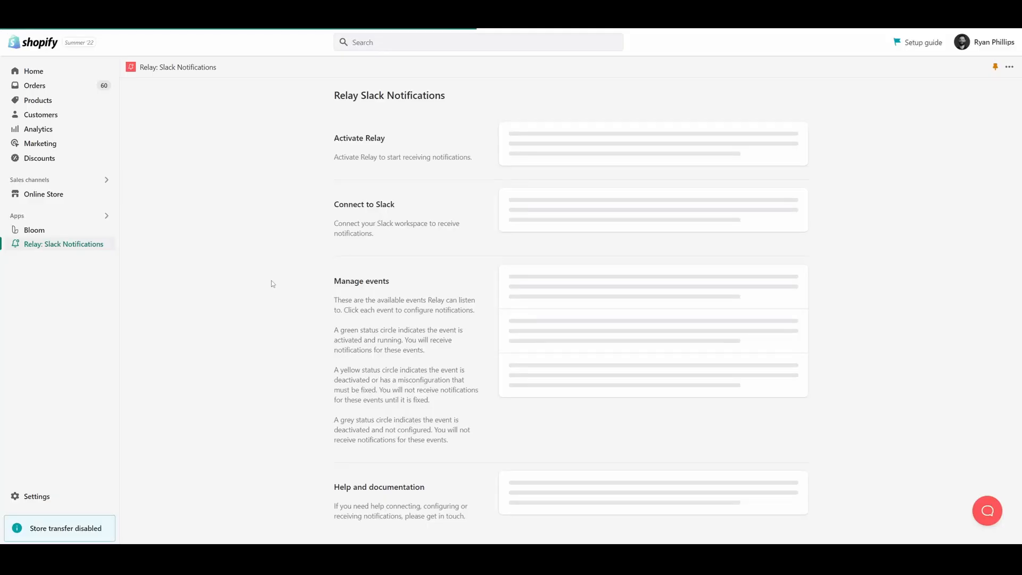
# Return to Relay's main page and look through the available events, the frequently asked questions and the support chat
pyautogui.scroll(-3, 273, 284)
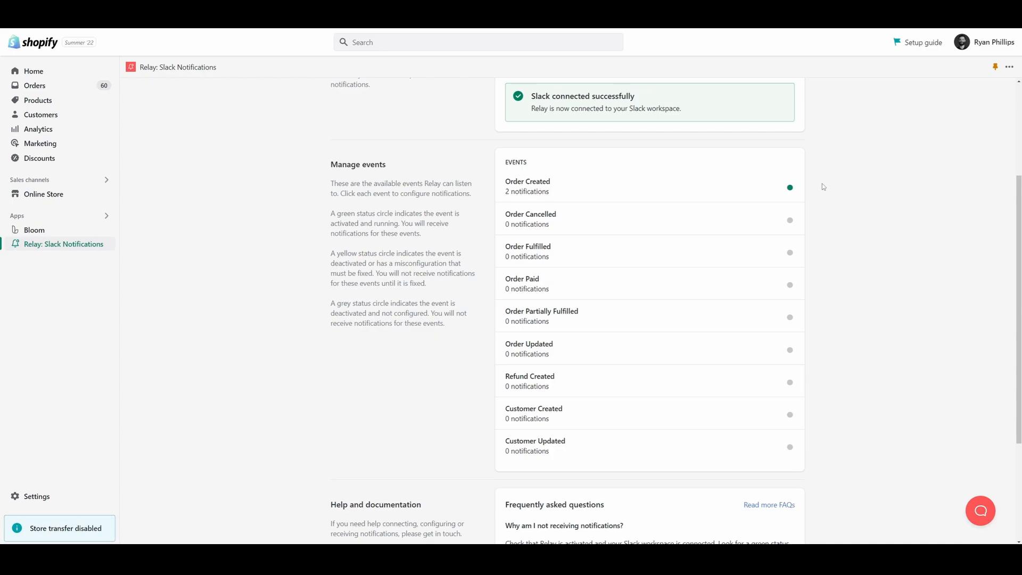
pyautogui.scroll(-3, 857, 404)
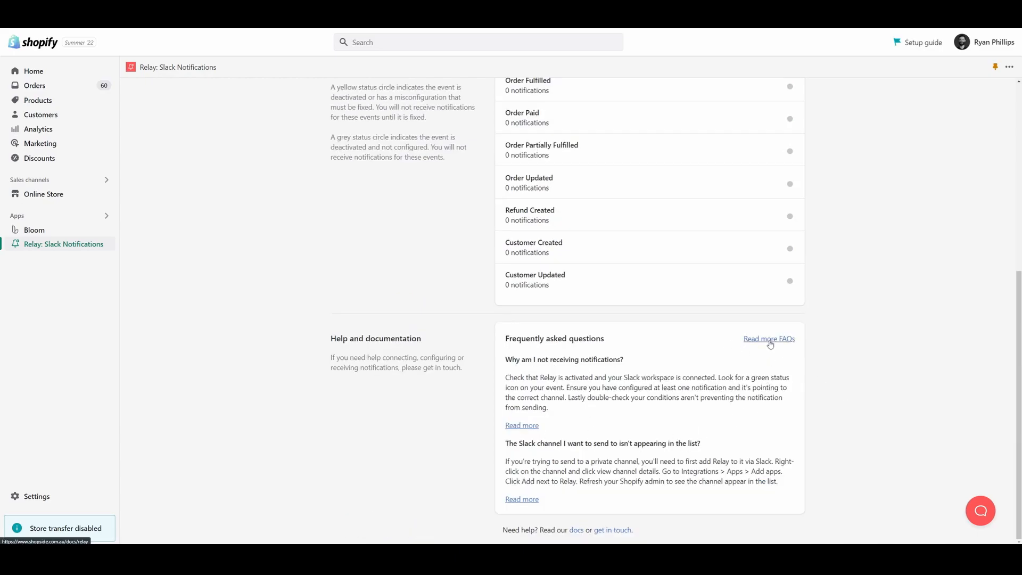
pyautogui.click(980, 512)
pyautogui.click(981, 514)
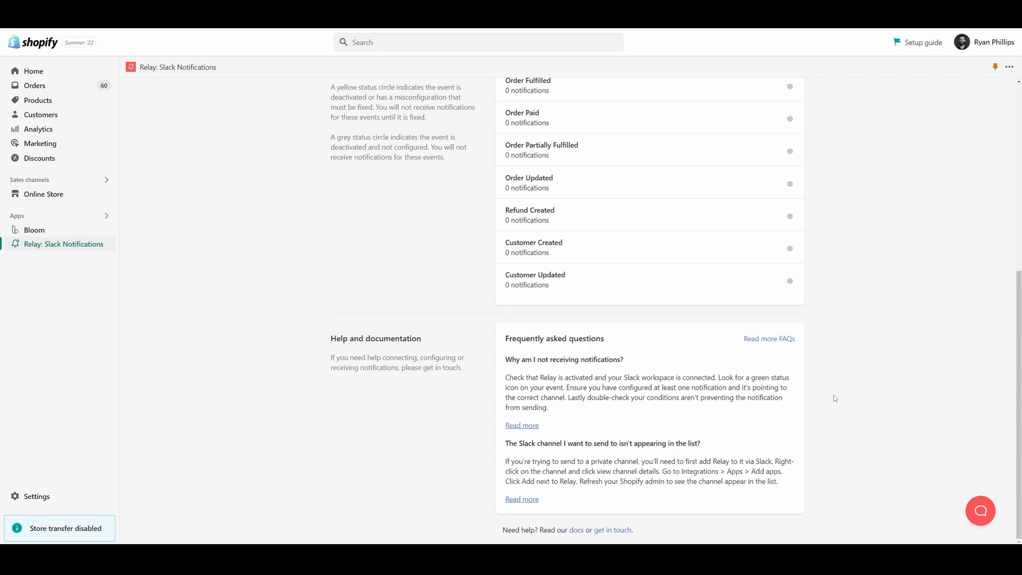